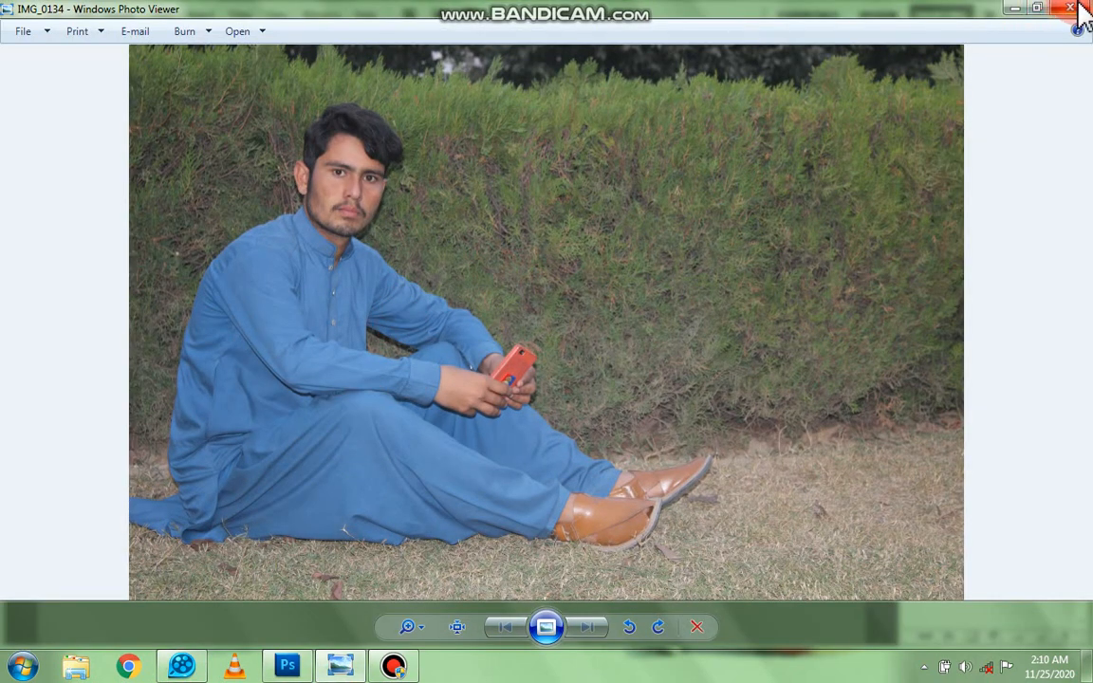
# Close the photo preview and open IMG_0134.jpg from the hh folder on drive D in Photoshop
pyautogui.click(1082, 13)
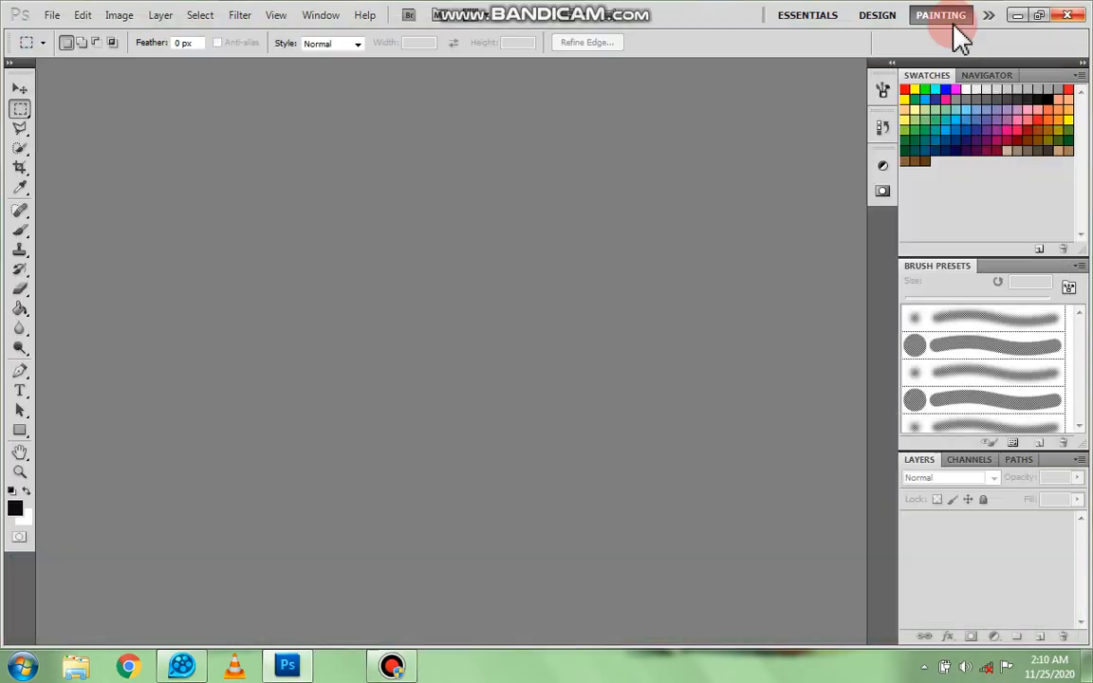
pyautogui.click(1015, 17)
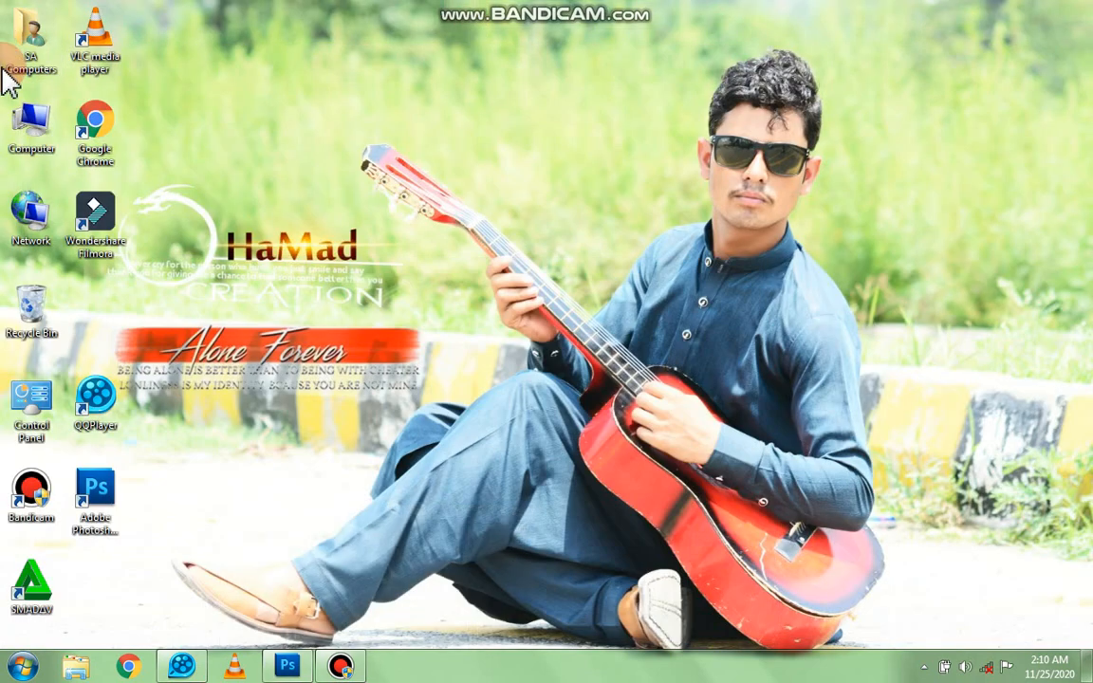
pyautogui.doubleClick(32, 133)
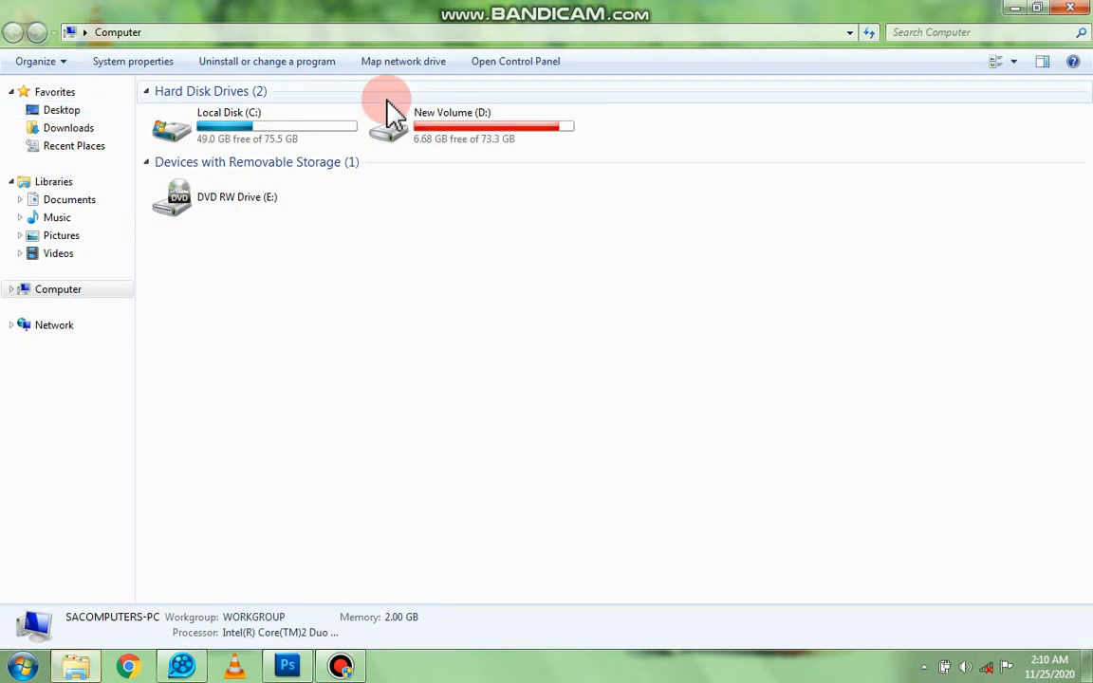
pyautogui.doubleClick(488, 140)
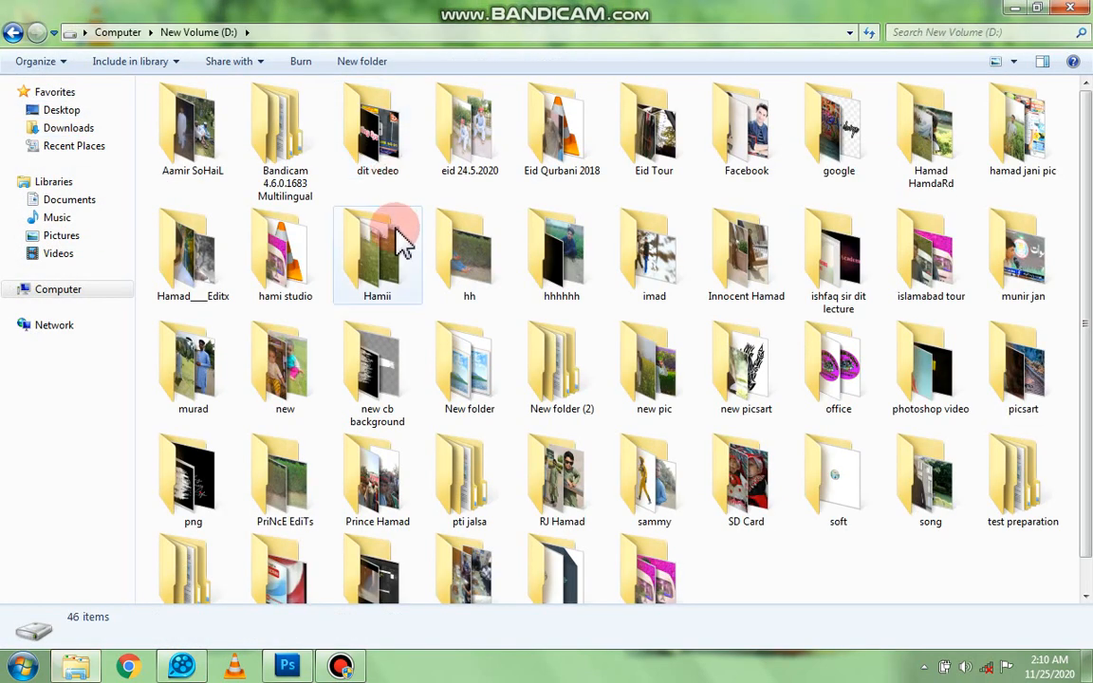
pyautogui.doubleClick(471, 269)
pyautogui.moveTo(199, 142); pyautogui.dragTo(300, 464)
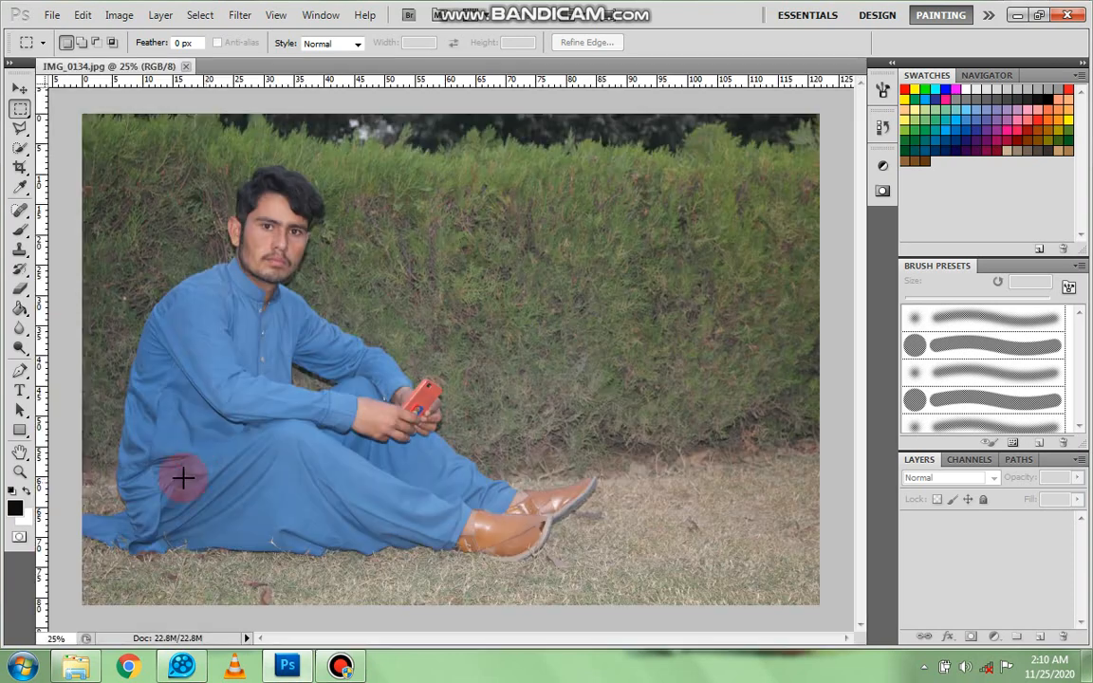
# Examine the man's face and its skin up close at 66.7% magnification
pyautogui.click(19, 472)
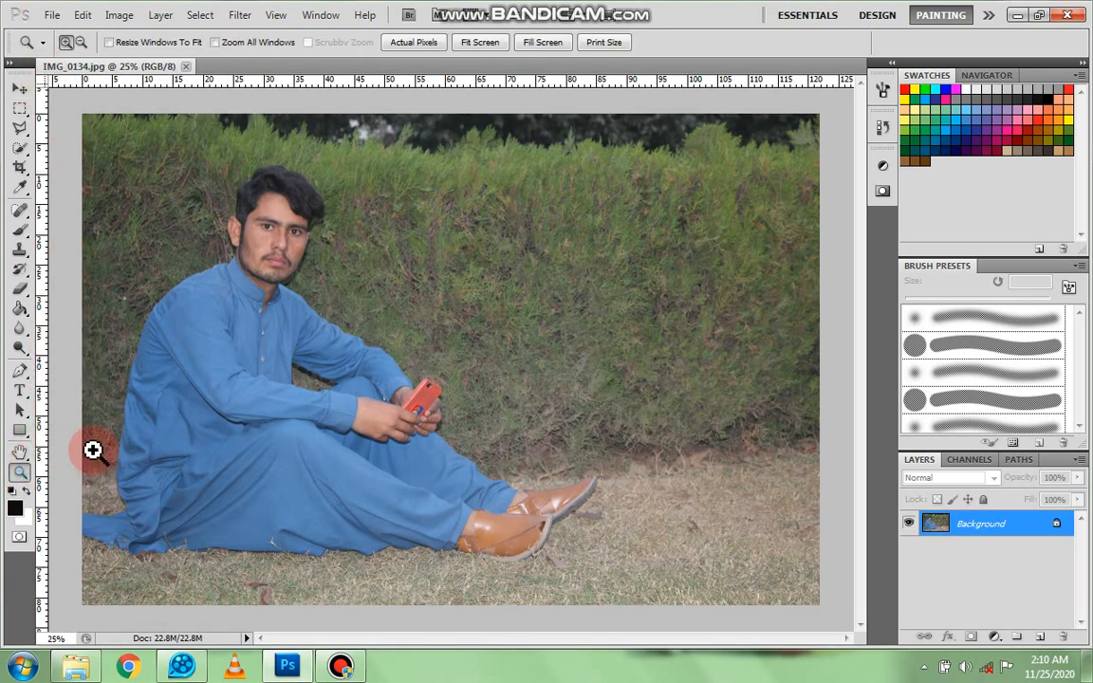
pyautogui.rightClick(201, 391)
pyautogui.click(224, 397)
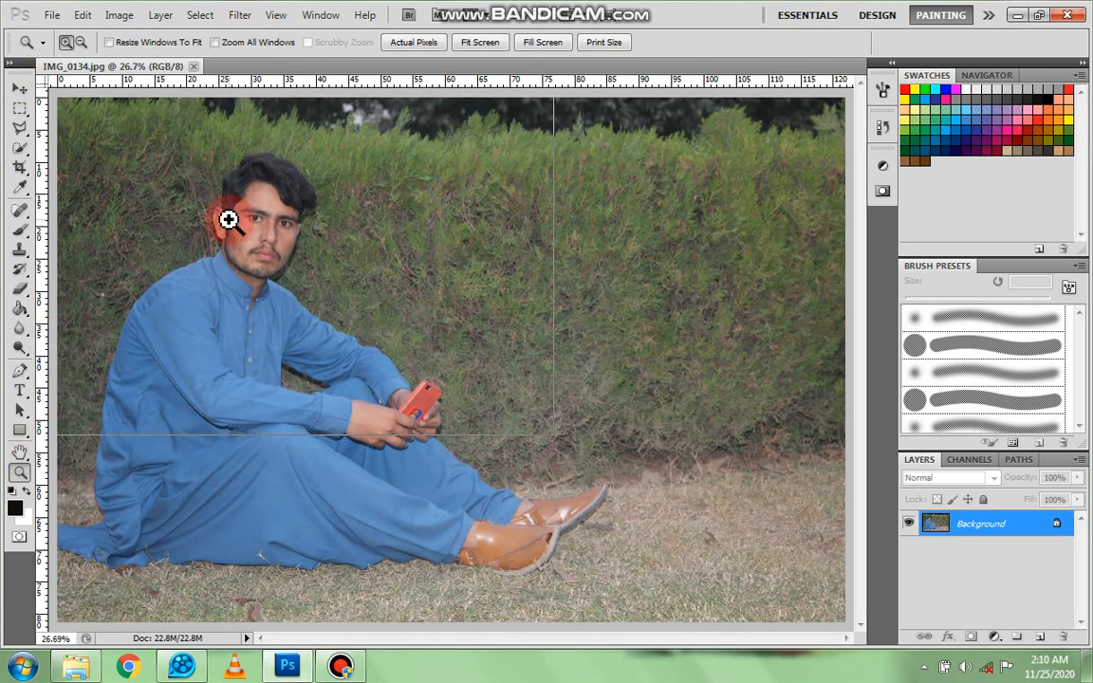
pyautogui.click(218, 224)
pyautogui.click(172, 224)
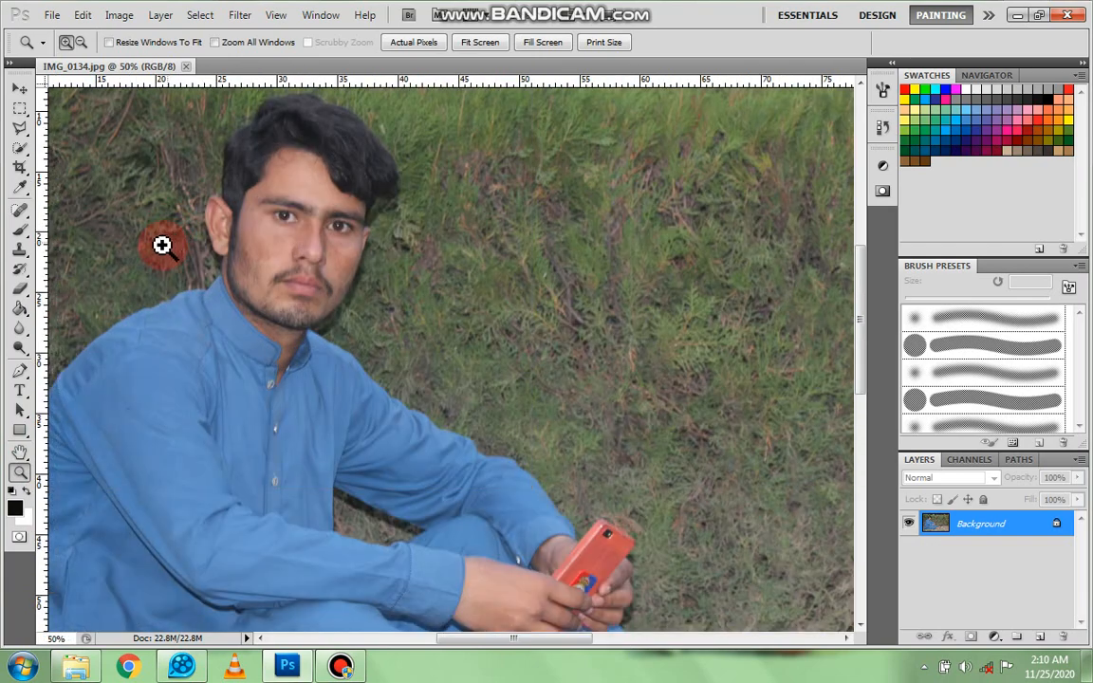
pyautogui.click(162, 245)
pyautogui.scroll(1, 251, 287)
pyautogui.scroll(2, 348, 280)
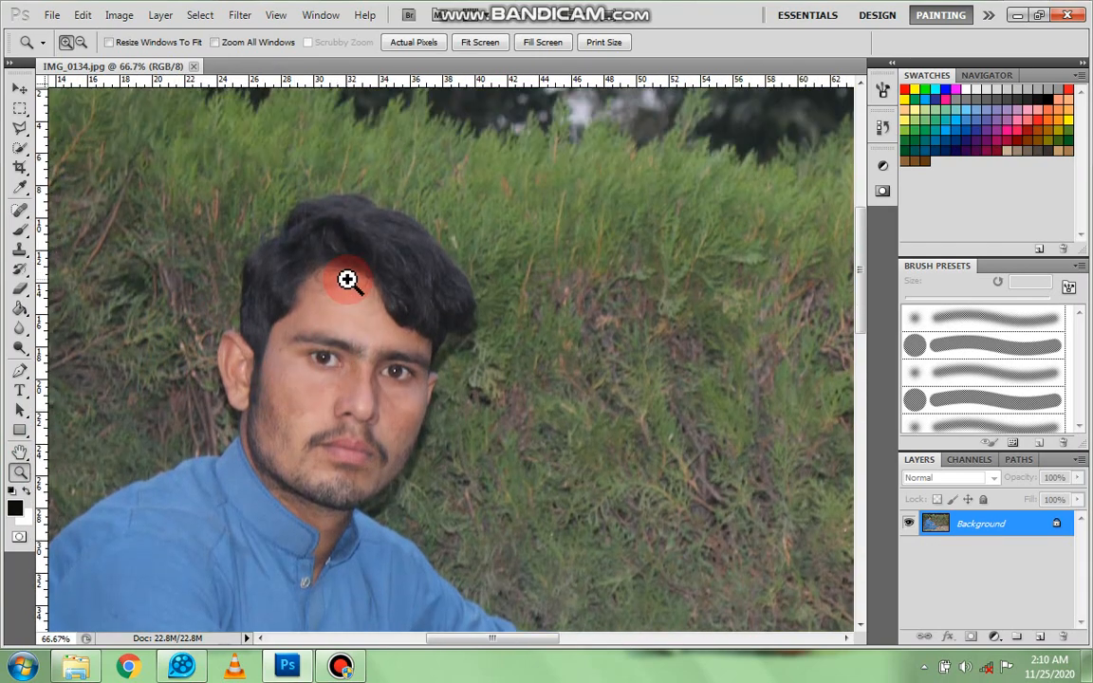
pyautogui.scroll(-2, 347, 280)
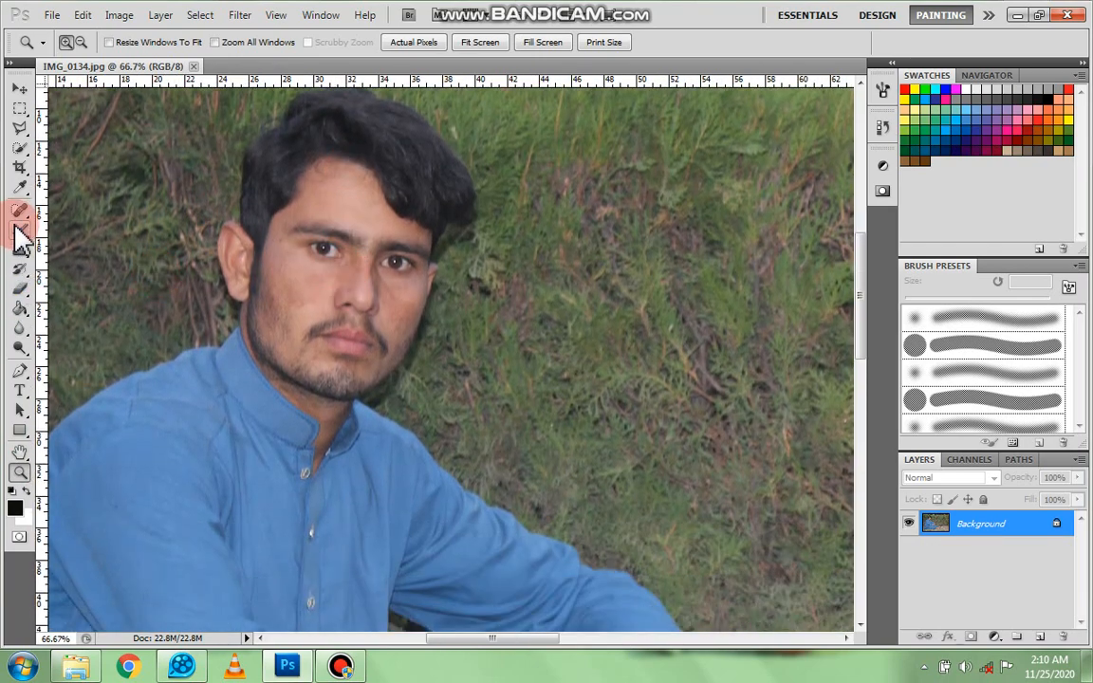
pyautogui.moveTo(15, 228); pyautogui.dragTo(92, 226)
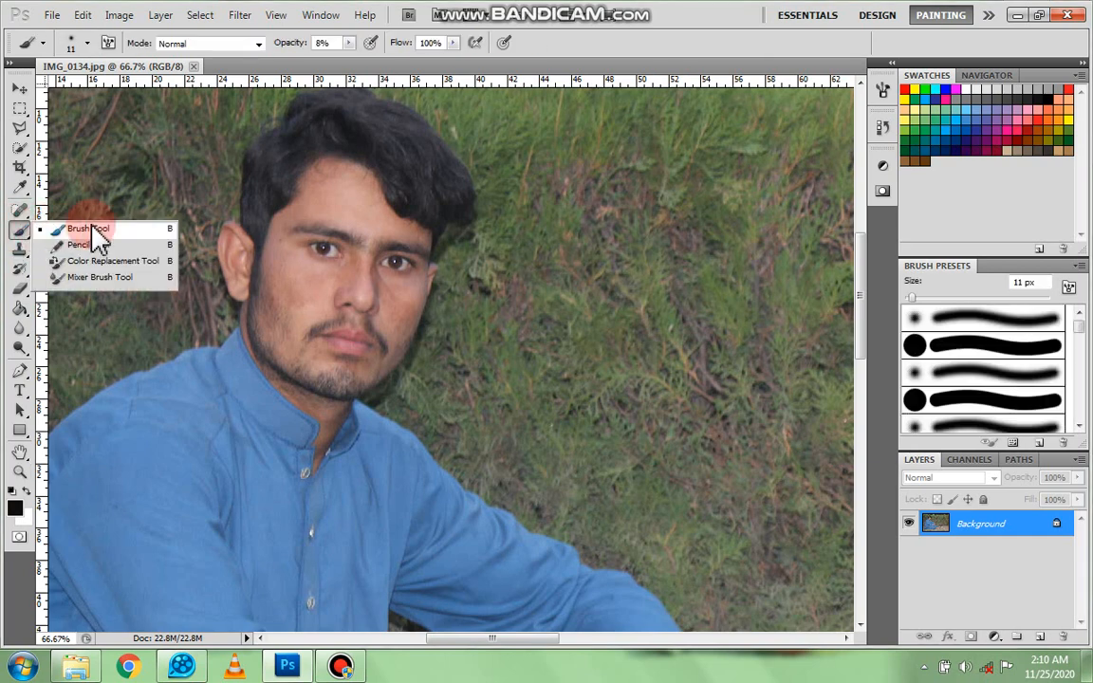
pyautogui.click(118, 314)
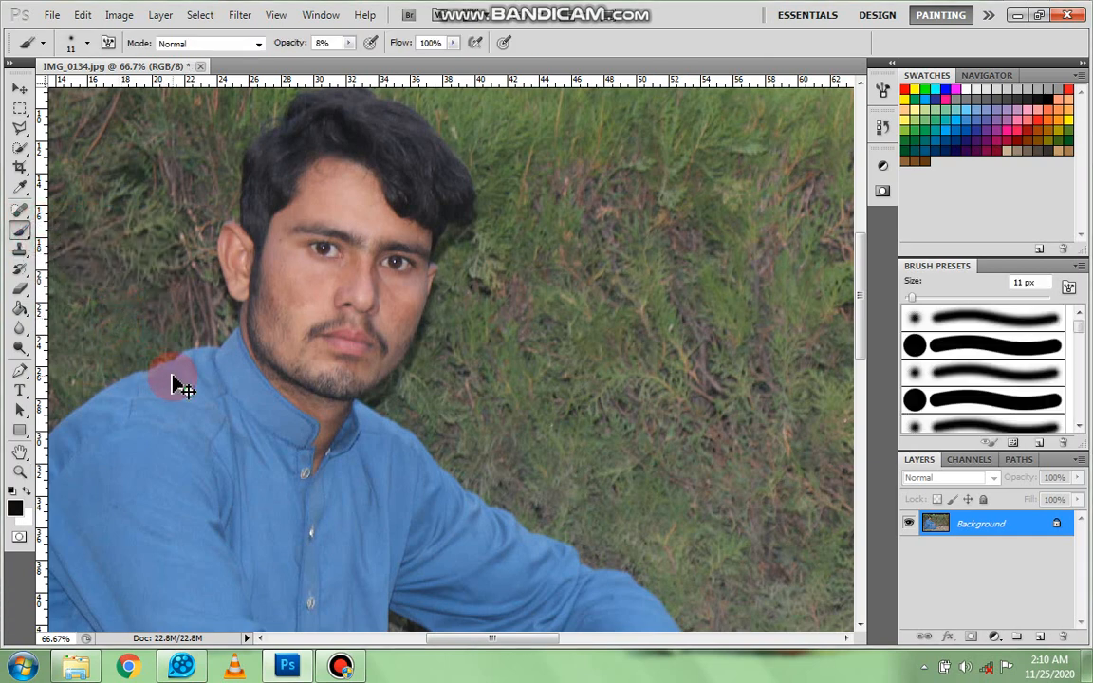
pyautogui.hotkey('ctrl', 'm')
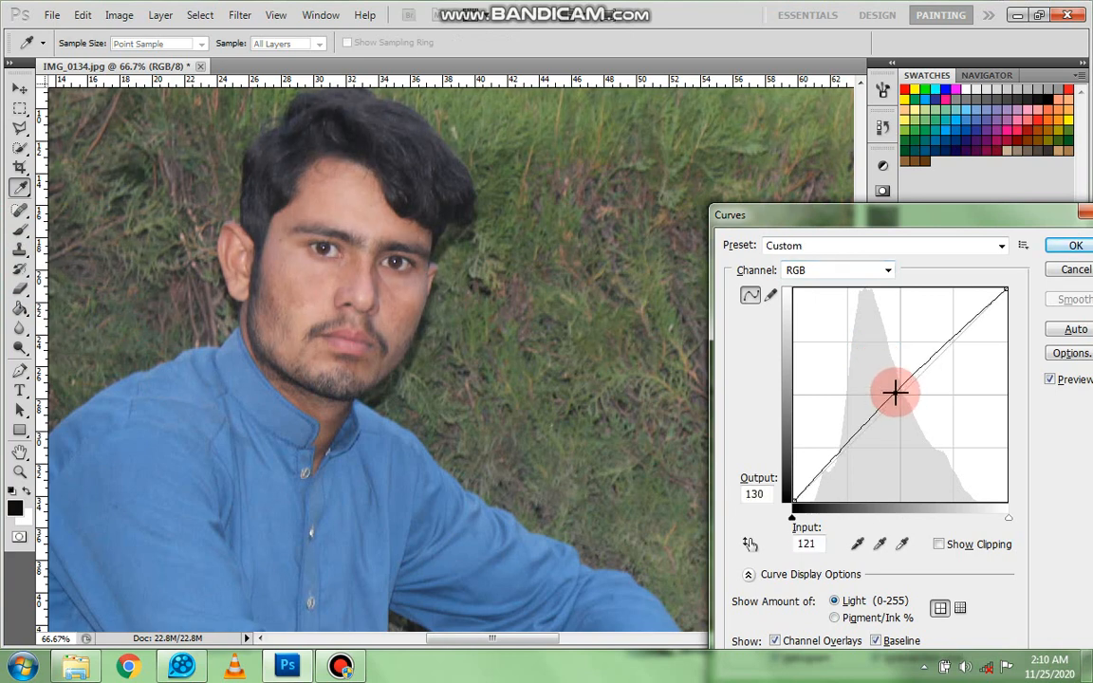
pyautogui.click(1076, 270)
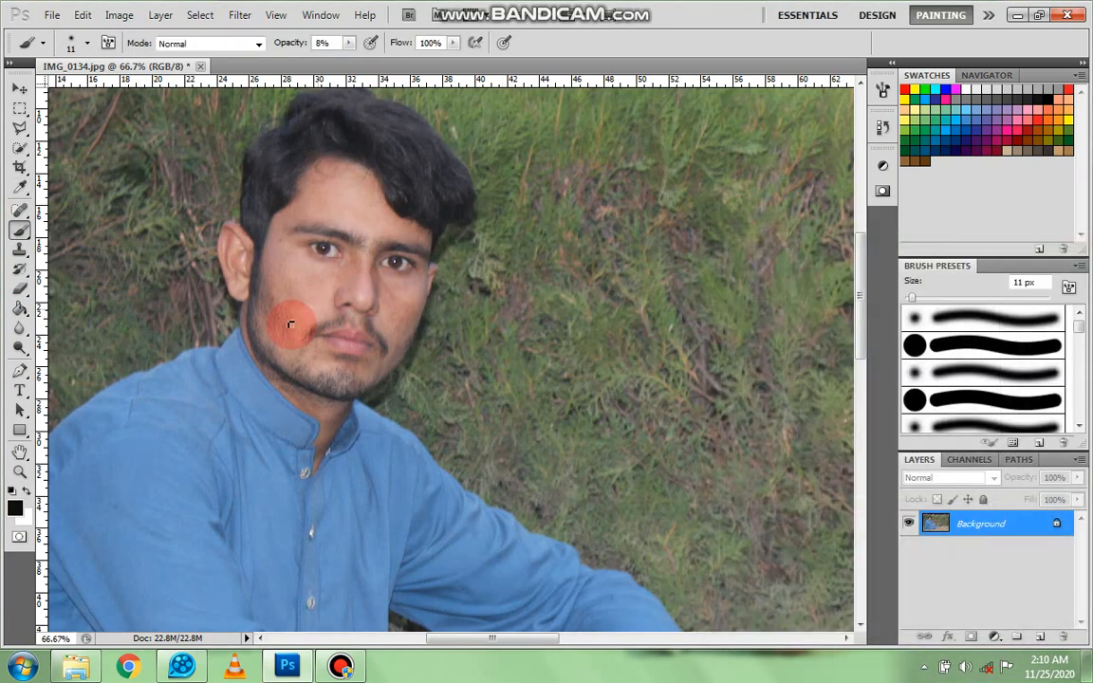
# Smooth the blotchy skin on the cheek nearest the fully visible ear using the Mixer Brush at 45 px
pyautogui.click(32, 233)
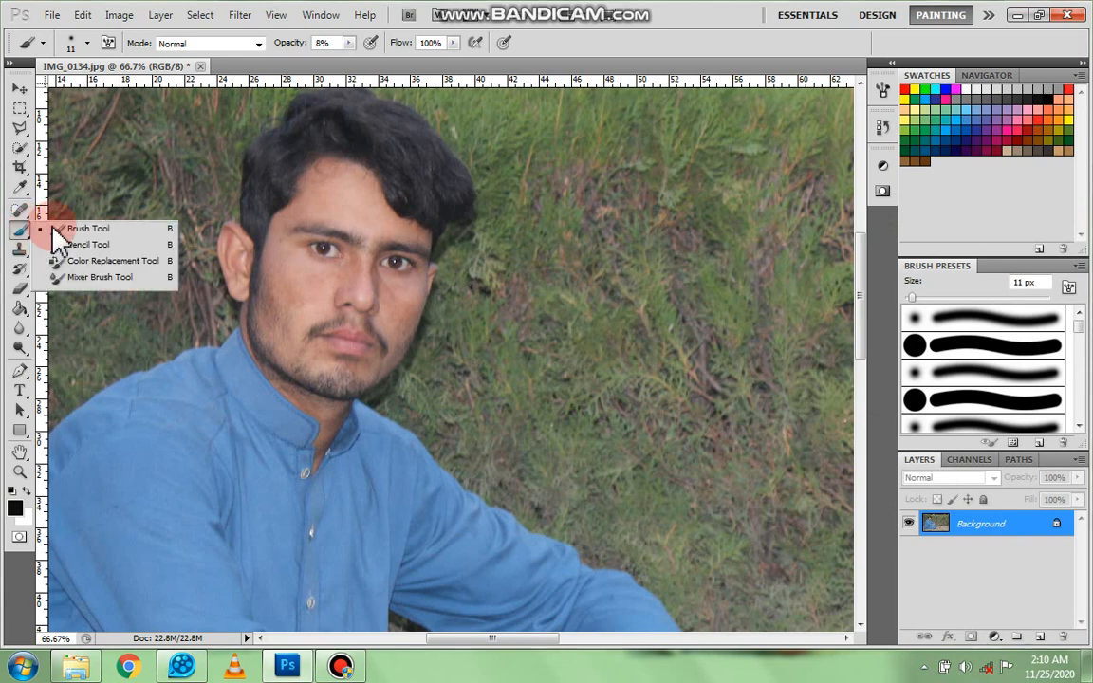
pyautogui.click(105, 280)
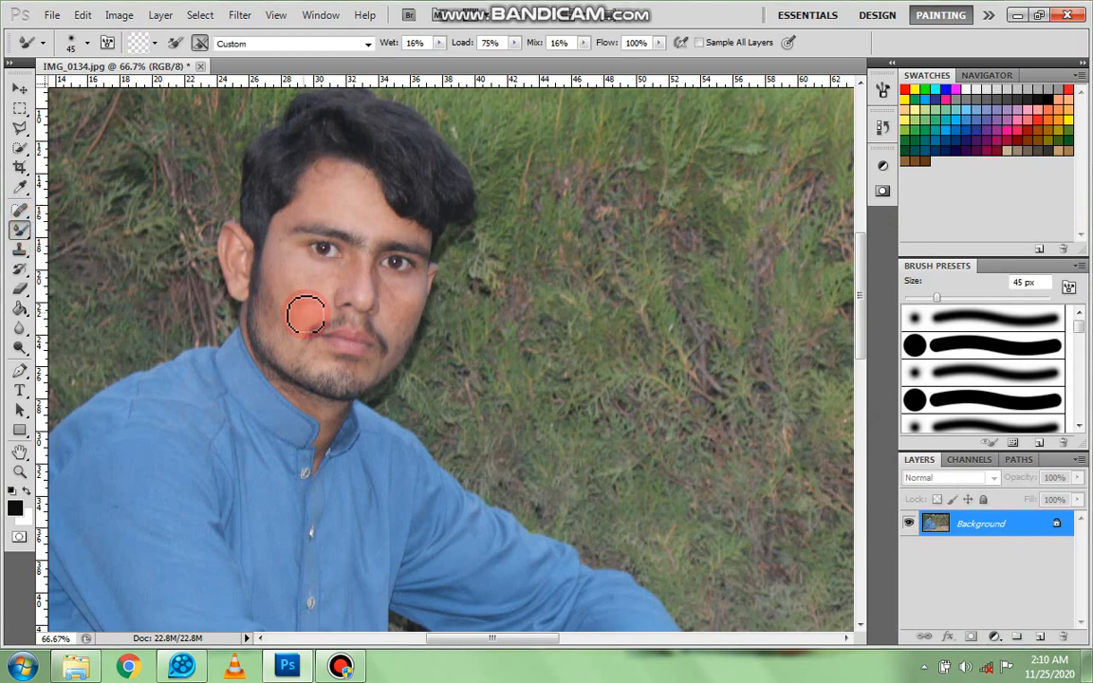
pyautogui.moveTo(306, 314); pyautogui.dragTo(272, 297)
pyautogui.hotkey('ctrl', '+')
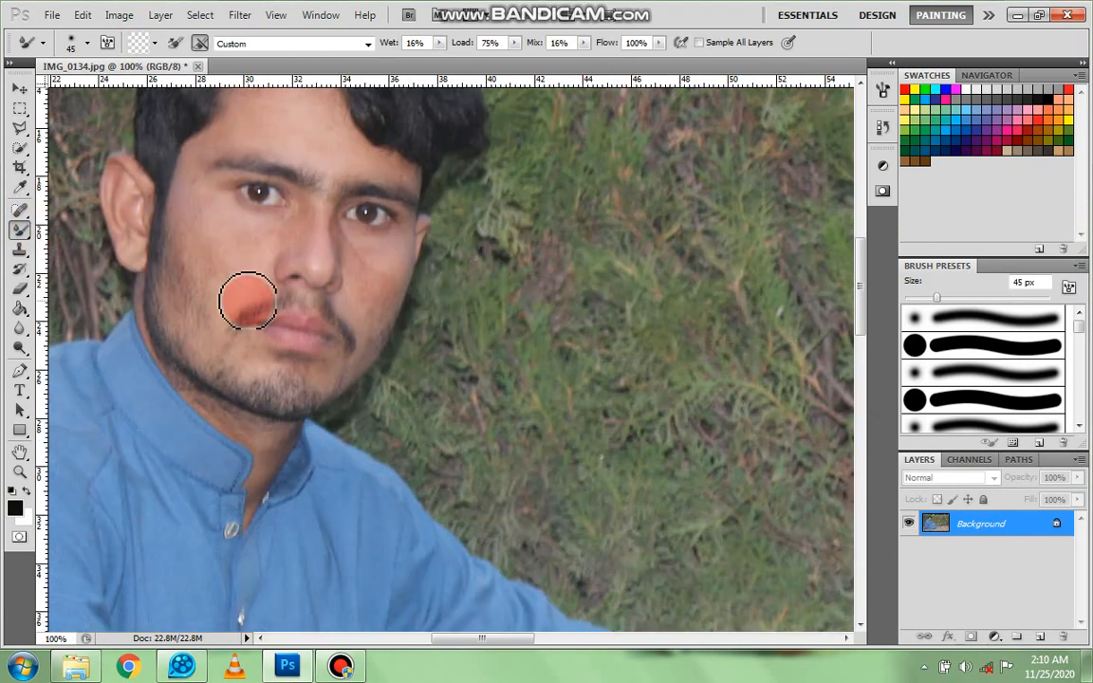
pyautogui.scroll(-1, 247, 300)
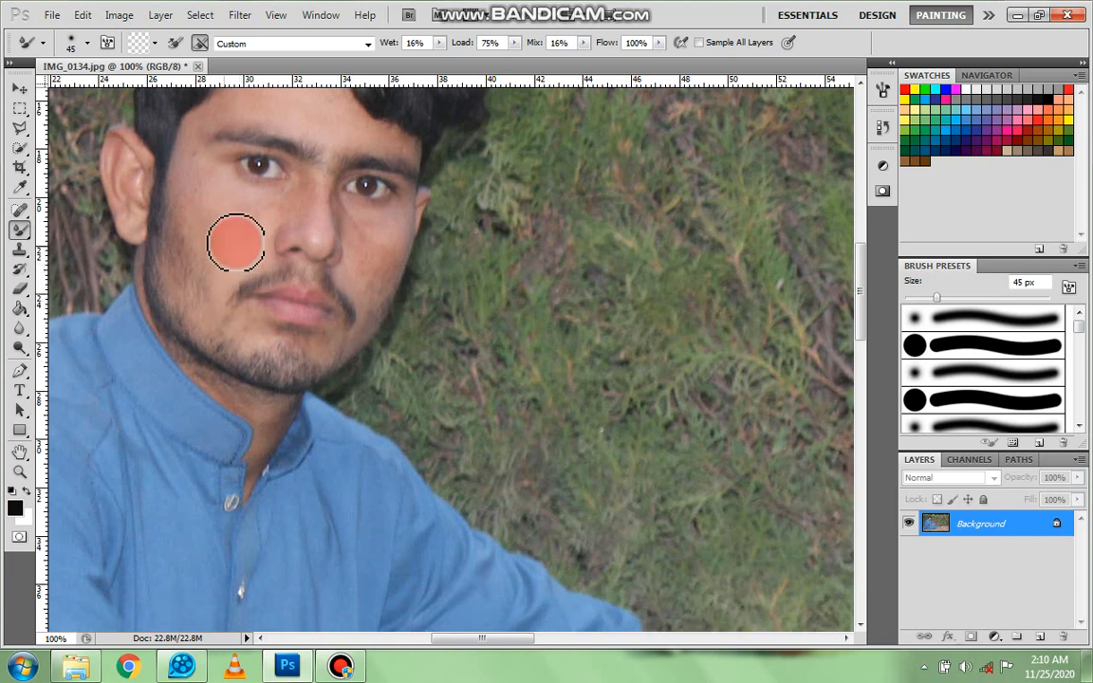
pyautogui.moveTo(245, 248)
pyautogui.mouseDown()
pyautogui.moveTo(192, 160)
pyautogui.moveTo(211, 242)
pyautogui.moveTo(225, 193)
pyautogui.moveTo(254, 199)
pyautogui.moveTo(221, 186)
pyautogui.moveTo(251, 203)
pyautogui.moveTo(283, 195)
pyautogui.moveTo(302, 205)
pyautogui.moveTo(313, 194)
pyautogui.moveTo(292, 223)
pyautogui.moveTo(221, 213)
pyautogui.moveTo(226, 188)
pyautogui.moveTo(289, 263)
pyautogui.moveTo(430, 265)
pyautogui.moveTo(306, 256)
pyautogui.moveTo(206, 221)
pyautogui.moveTo(215, 435)
pyautogui.moveTo(295, 588)
pyautogui.mouseUp()
# Set the Mixer Brush size to 30 px and blend the skin under the same-side eye and beside the nose
pyautogui.scroll(-1, 281, 222)
pyautogui.hotkey('ctrl', '+')
pyautogui.scroll(3, 289, 264)
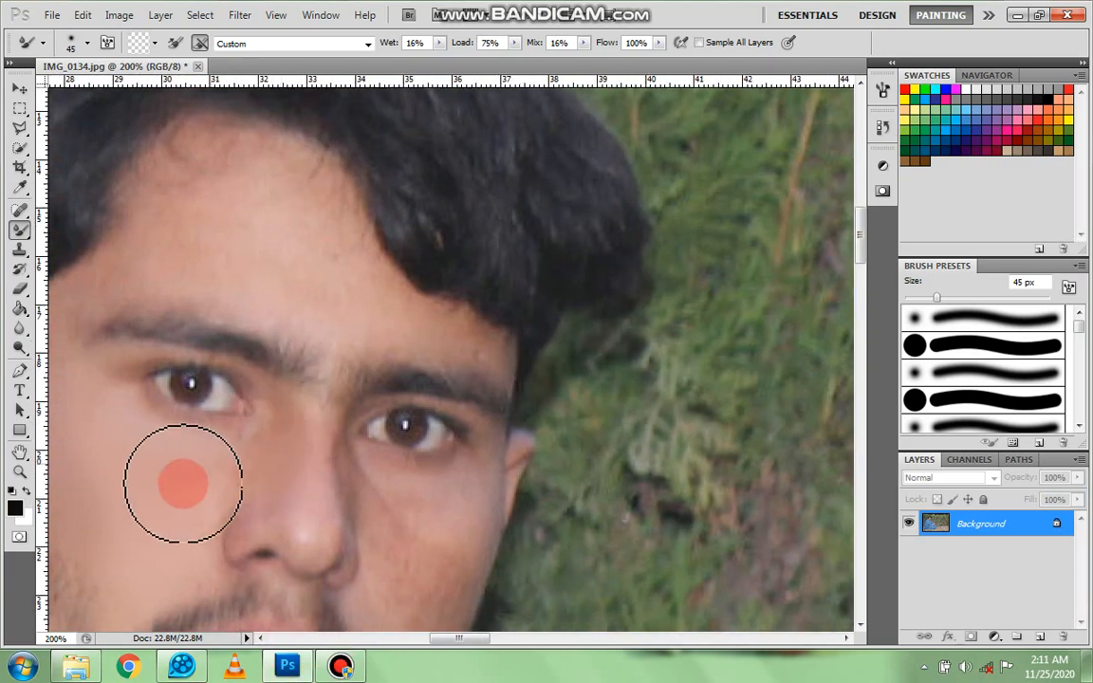
pyautogui.rightClick(184, 484)
pyautogui.moveTo(247, 472); pyautogui.dragTo(231, 471)
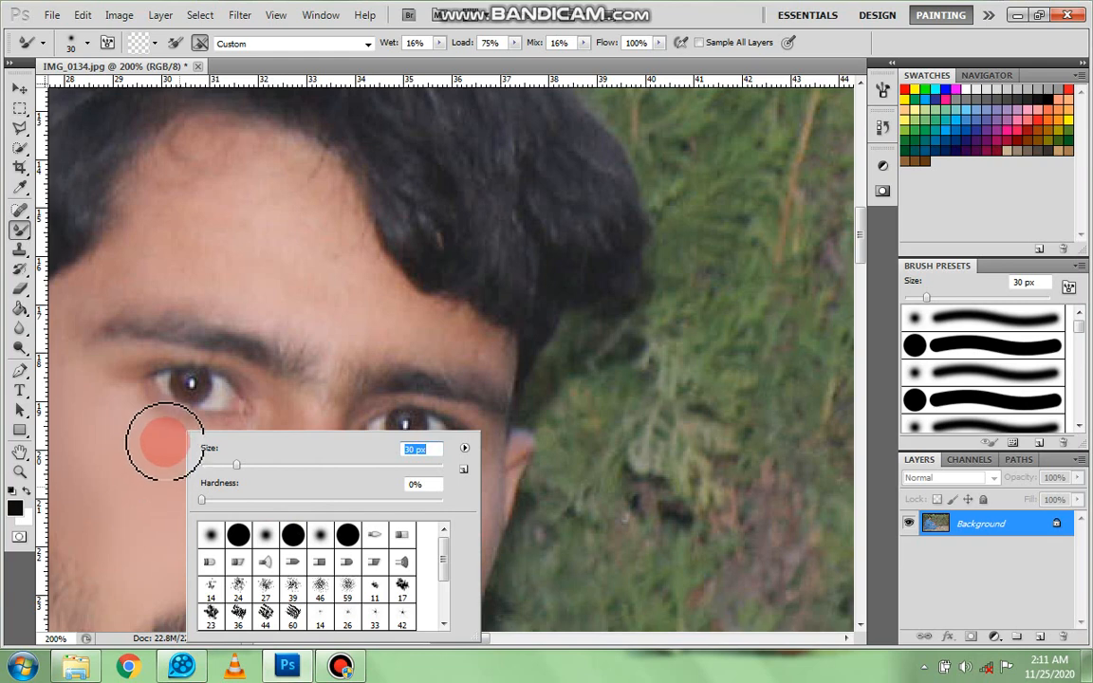
pyautogui.click(167, 448)
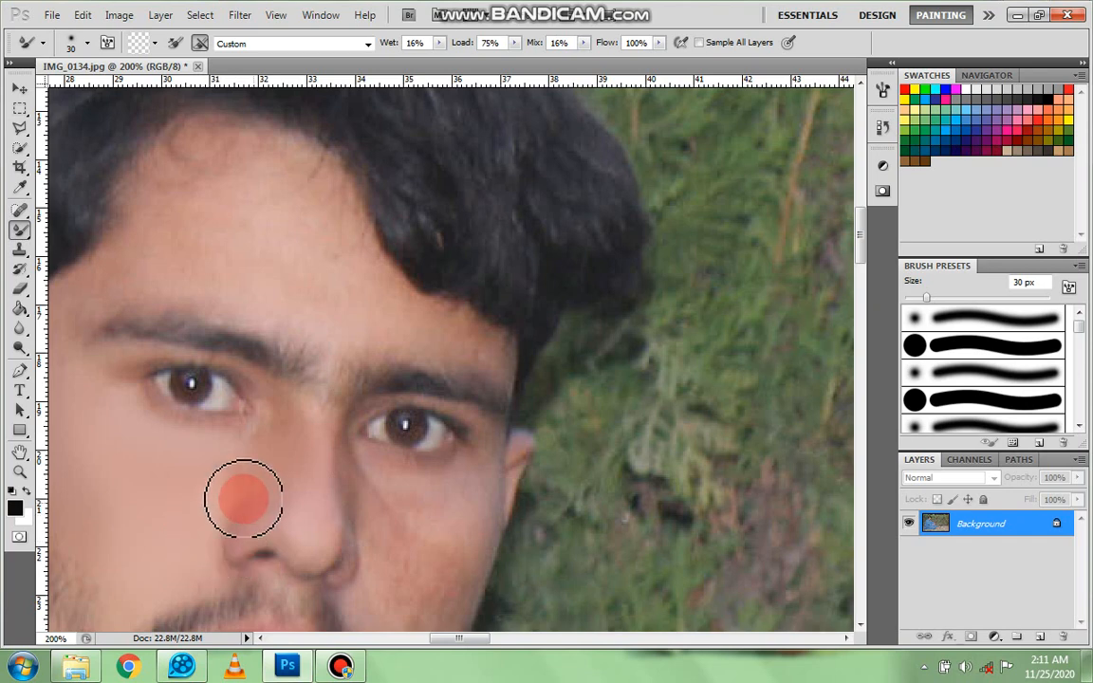
# Smooth the opposite cheek, from beside the moustache up to under the eye, with the 30 px Mixer Brush
pyautogui.scroll(-4, 249, 498)
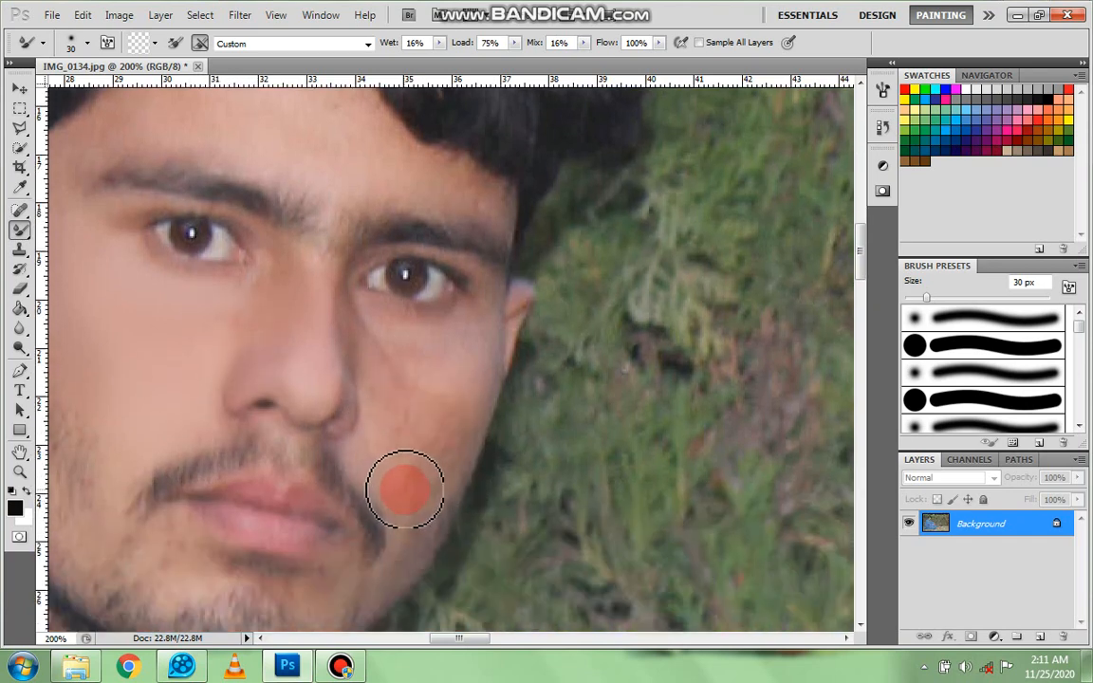
pyautogui.moveTo(405, 490)
pyautogui.mouseDown()
pyautogui.moveTo(415, 476)
pyautogui.moveTo(391, 466)
pyautogui.moveTo(415, 493)
pyautogui.moveTo(428, 477)
pyautogui.moveTo(420, 457)
pyautogui.moveTo(398, 457)
pyautogui.moveTo(445, 451)
pyautogui.moveTo(394, 434)
pyautogui.moveTo(378, 446)
pyautogui.moveTo(430, 411)
pyautogui.moveTo(450, 368)
pyautogui.mouseUp()
pyautogui.hotkey('ctrl', '-')
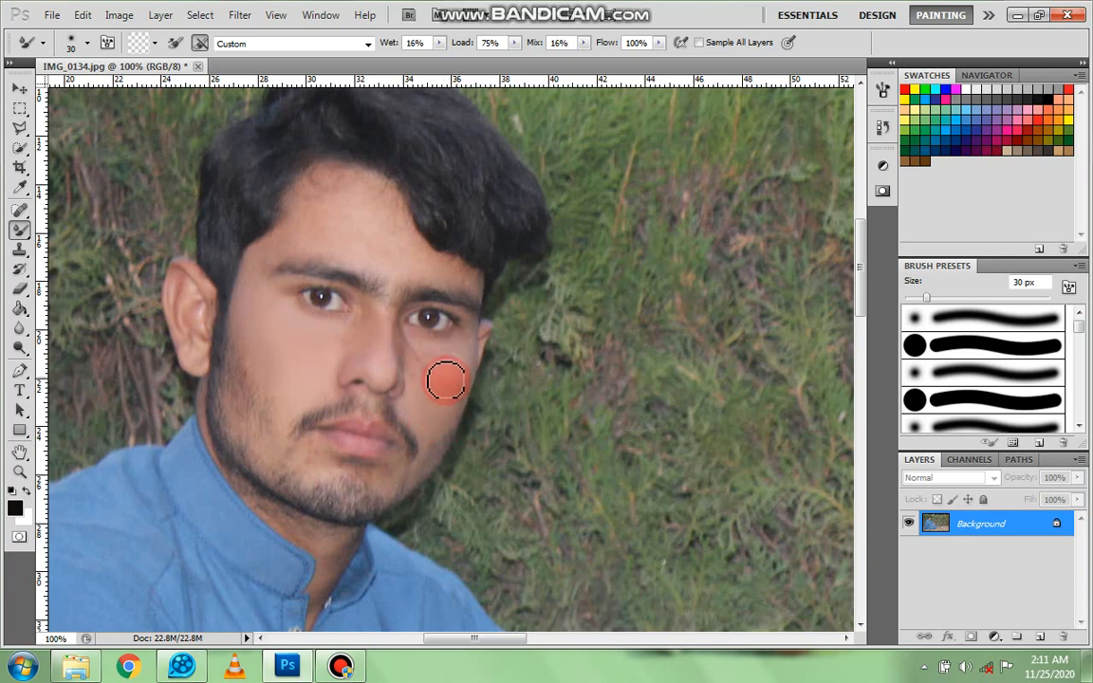
pyautogui.rightClick(448, 382)
pyautogui.click(425, 403)
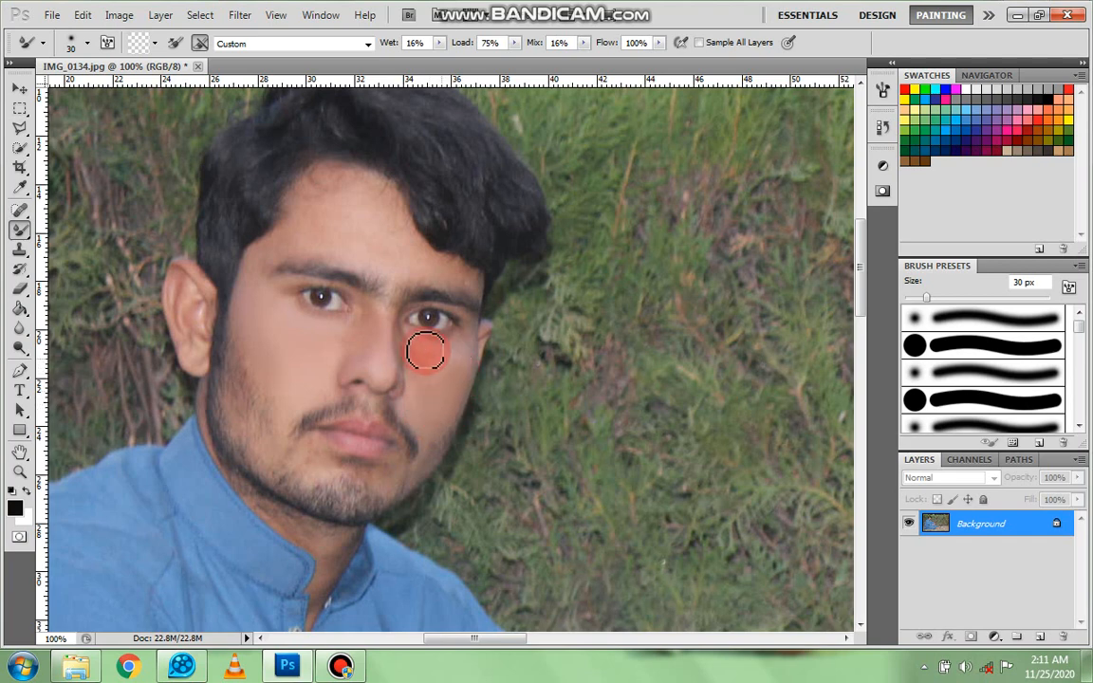
pyautogui.moveTo(433, 362)
pyautogui.mouseDown()
pyautogui.moveTo(418, 398)
pyautogui.moveTo(399, 337)
pyautogui.moveTo(403, 356)
pyautogui.moveTo(402, 338)
pyautogui.moveTo(439, 364)
pyautogui.moveTo(454, 351)
pyautogui.moveTo(428, 370)
pyautogui.moveTo(464, 355)
pyautogui.moveTo(429, 404)
pyautogui.moveTo(431, 424)
pyautogui.moveTo(433, 405)
pyautogui.moveTo(418, 409)
pyautogui.moveTo(438, 414)
pyautogui.moveTo(429, 429)
pyautogui.moveTo(455, 363)
pyautogui.mouseUp()
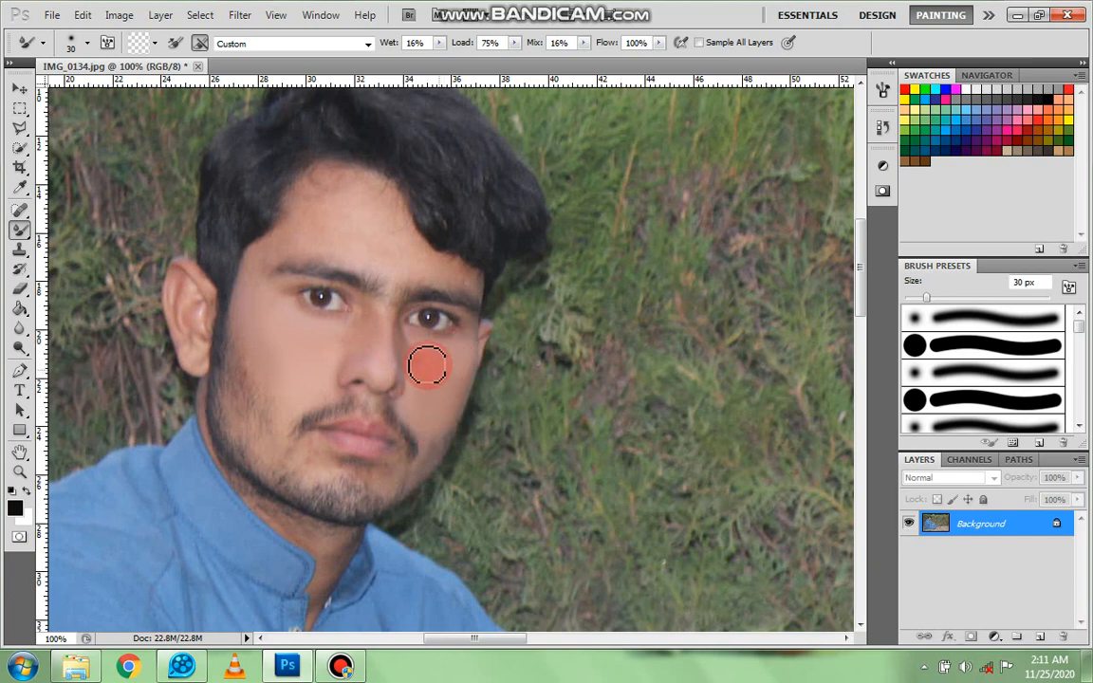
pyautogui.moveTo(429, 371); pyautogui.dragTo(427, 362)
# Reduce the Mixer Brush to 12 px and blend the skin along that cheek's outer edge and the side of the nose
pyautogui.hotkey('ctrl', '+')
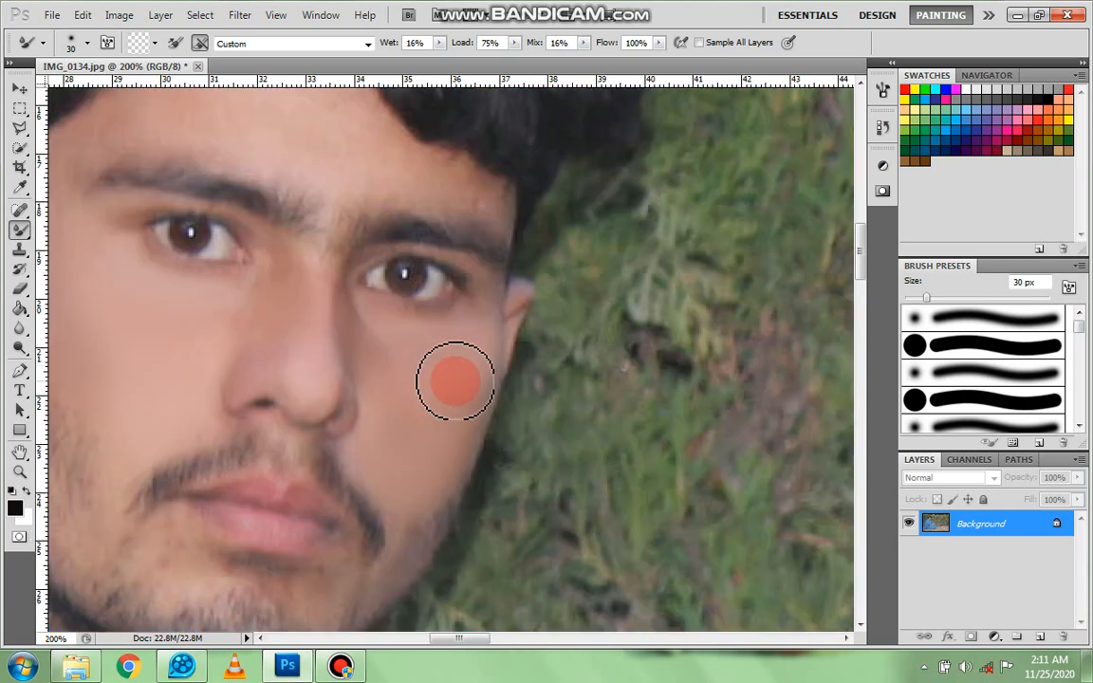
pyautogui.moveTo(488, 383); pyautogui.dragTo(208, 457)
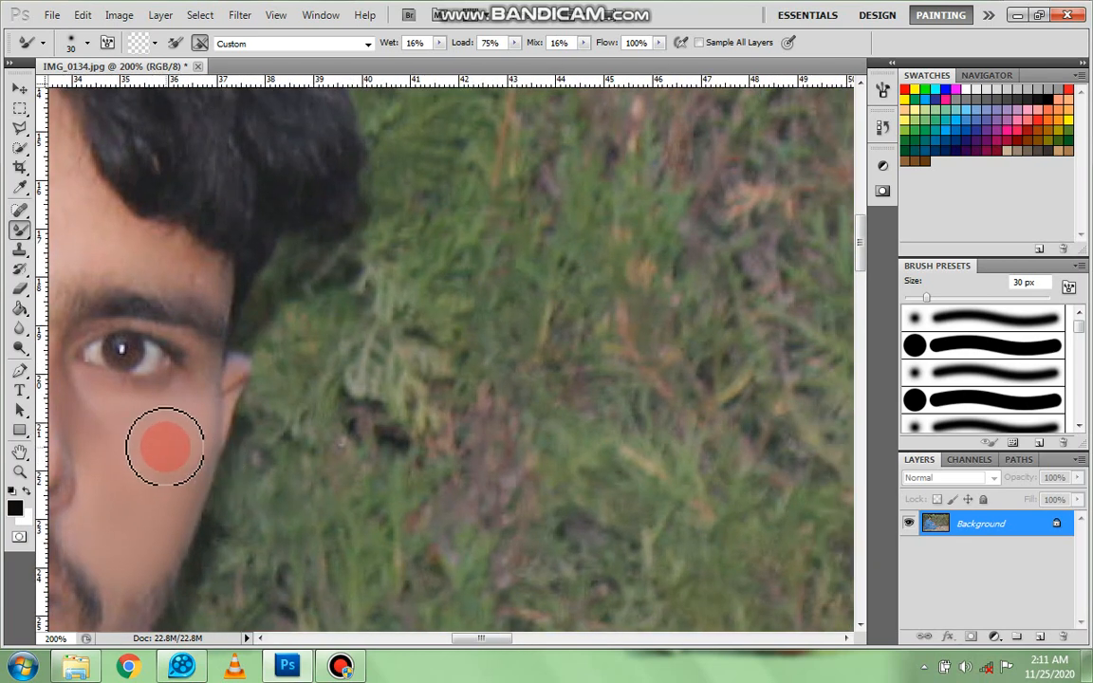
pyautogui.rightClick(174, 439)
pyautogui.click(215, 466)
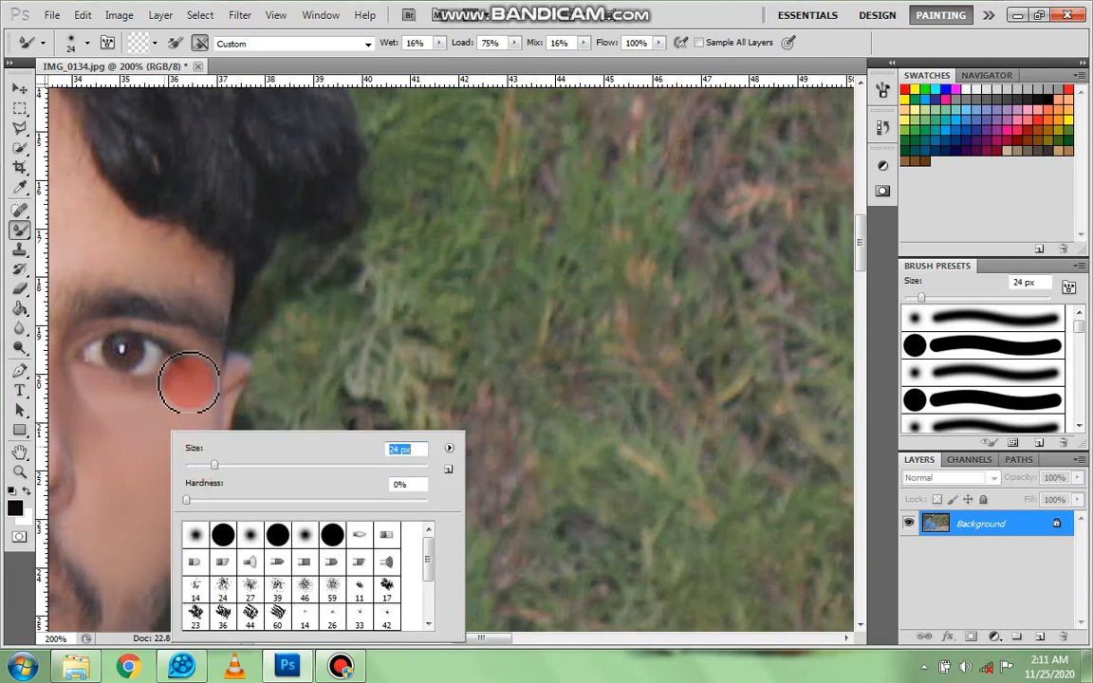
pyautogui.click(217, 377)
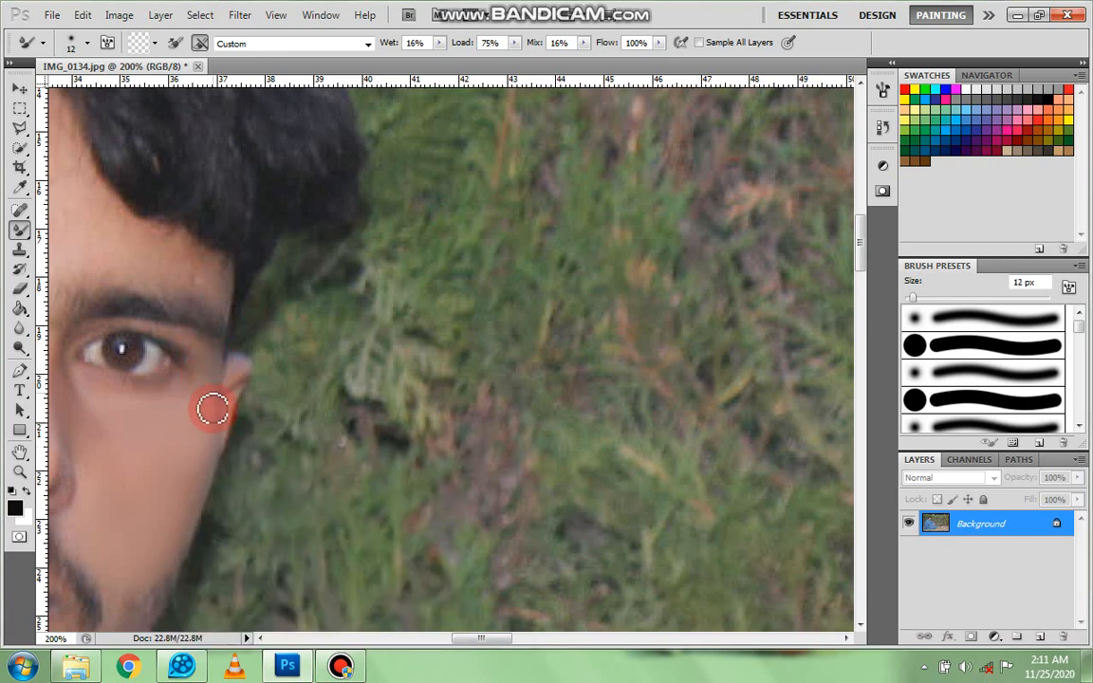
pyautogui.moveTo(219, 403)
pyautogui.mouseDown()
pyautogui.moveTo(165, 387)
pyautogui.moveTo(188, 411)
pyautogui.mouseUp()
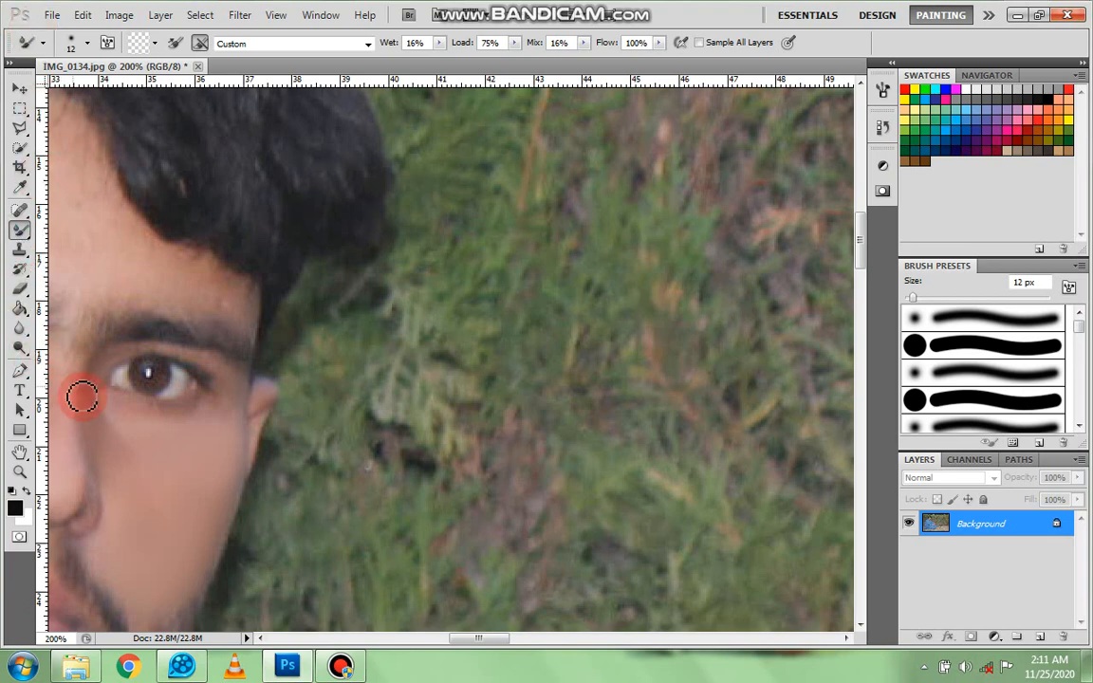
pyautogui.moveTo(81, 383)
pyautogui.mouseDown()
pyautogui.moveTo(175, 413)
pyautogui.moveTo(132, 414)
pyautogui.moveTo(208, 402)
pyautogui.moveTo(113, 426)
pyautogui.moveTo(82, 441)
pyautogui.moveTo(82, 455)
pyautogui.moveTo(100, 395)
pyautogui.moveTo(99, 487)
pyautogui.mouseUp()
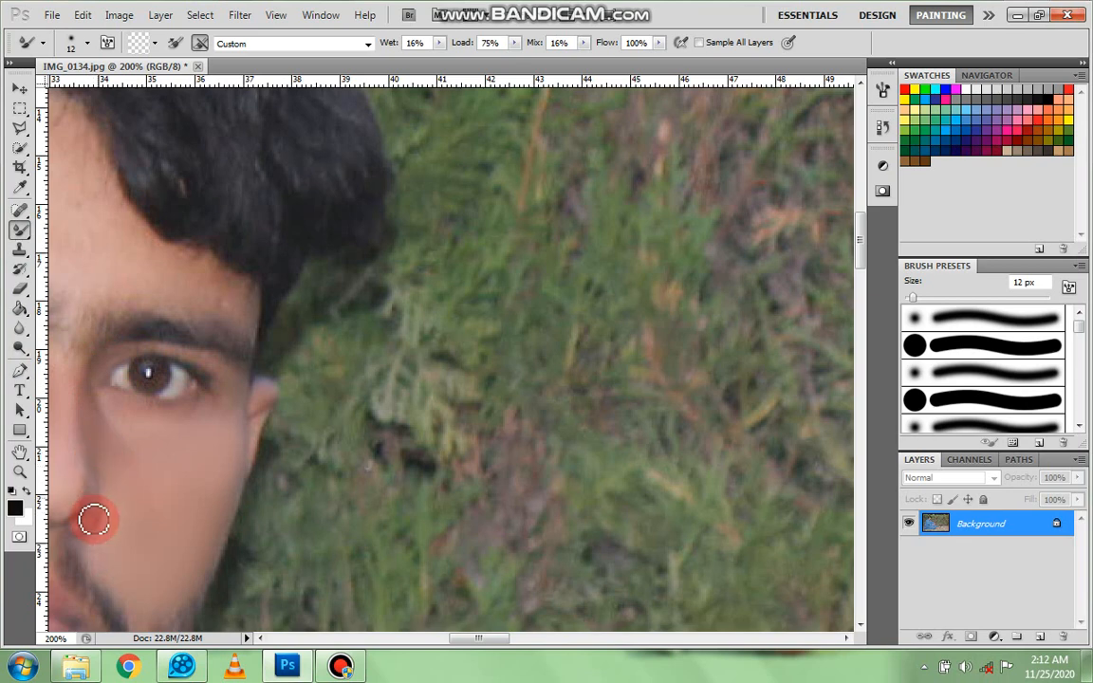
# Set the Mixer Brush size to 19 px and smooth the skin above the moustache and along the cheek's outer edge
pyautogui.scroll(-3, 116, 528)
pyautogui.rightClick(152, 498)
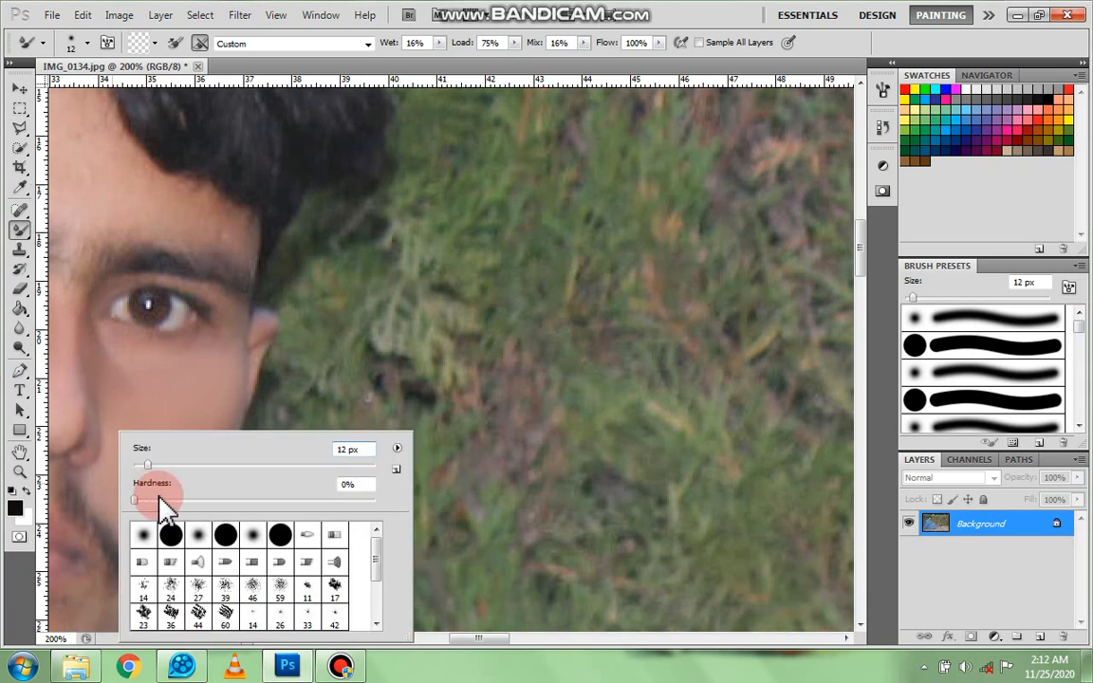
pyautogui.click(104, 490)
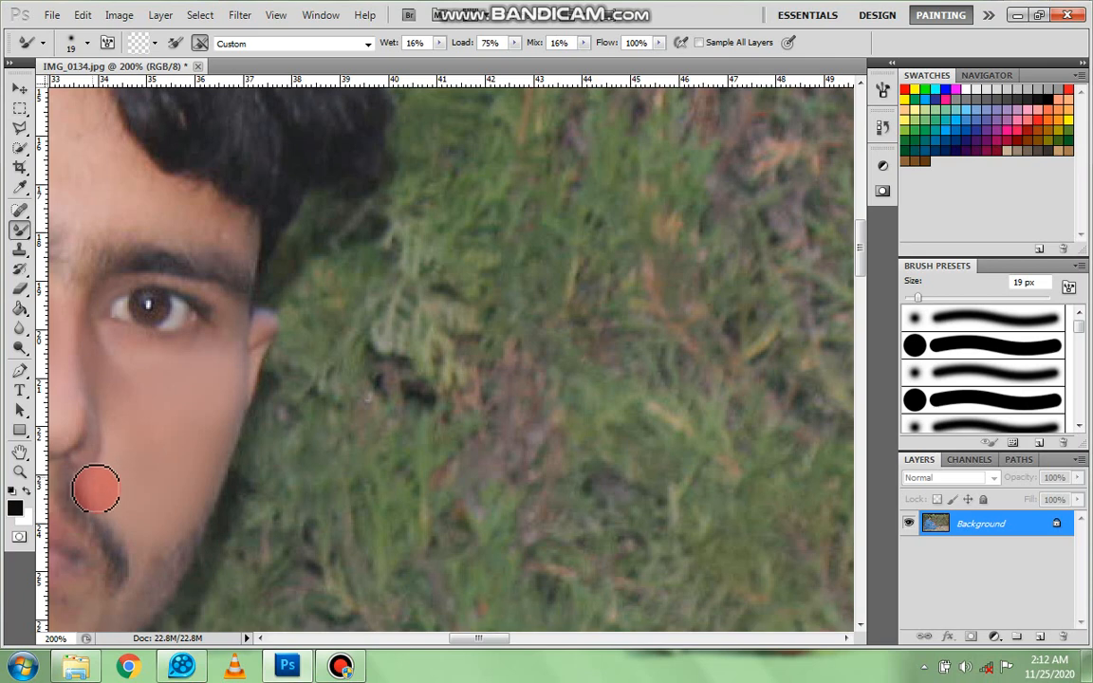
pyautogui.moveTo(95, 489); pyautogui.dragTo(164, 489)
pyautogui.moveTo(152, 534)
pyautogui.mouseDown()
pyautogui.moveTo(218, 435)
pyautogui.moveTo(163, 429)
pyautogui.moveTo(134, 395)
pyautogui.moveTo(225, 319)
pyautogui.moveTo(243, 328)
pyautogui.mouseUp()
# Blend the skin around the eye with a 7 px Mixer Brush and the forehead above that eyebrow at 20 px
pyautogui.rightClick(214, 294)
pyautogui.click(183, 289)
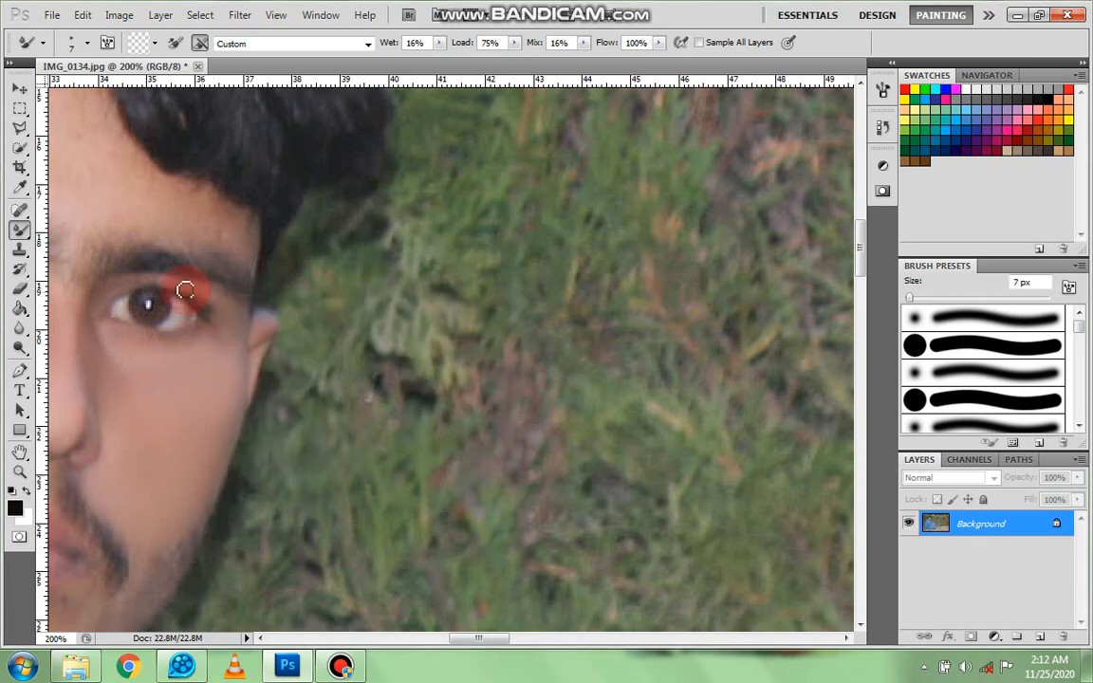
pyautogui.rightClick(204, 237)
pyautogui.moveTo(205, 255); pyautogui.dragTo(220, 255)
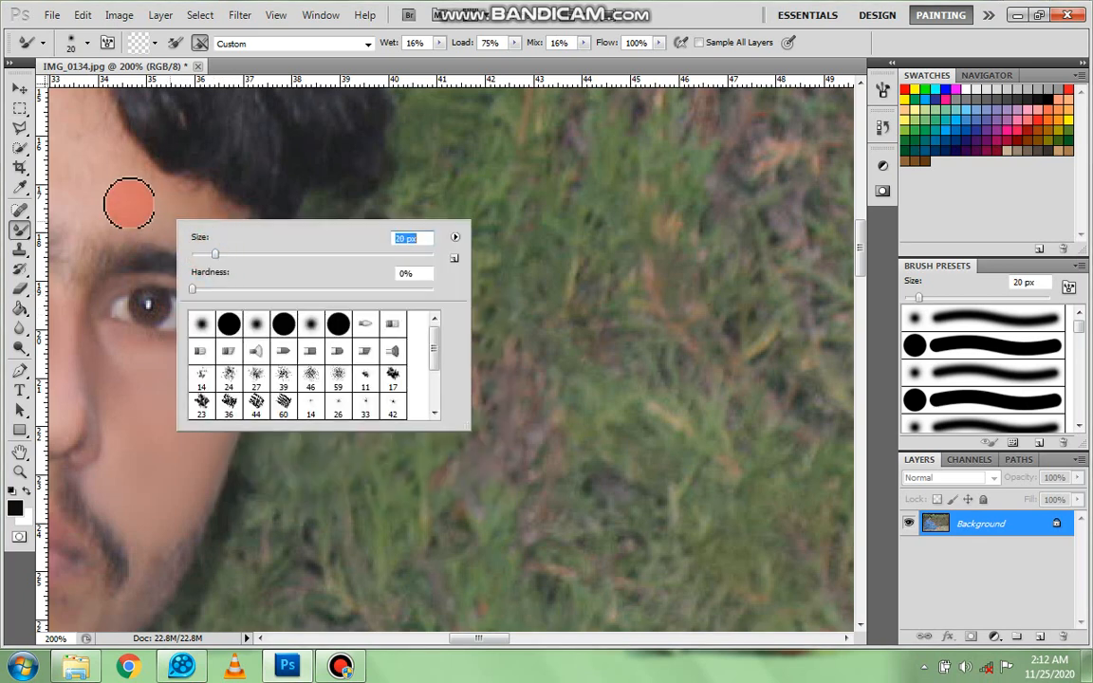
pyautogui.click(133, 206)
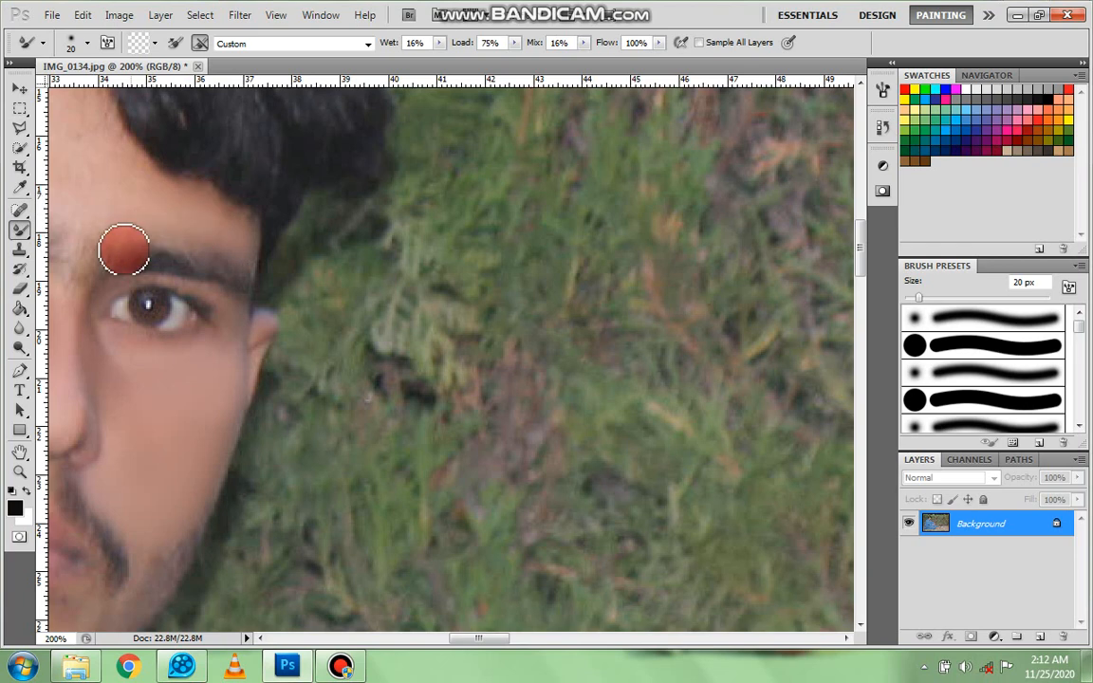
pyautogui.moveTo(86, 251)
pyautogui.mouseDown()
pyautogui.moveTo(264, 517)
pyautogui.moveTo(448, 482)
pyautogui.mouseUp()
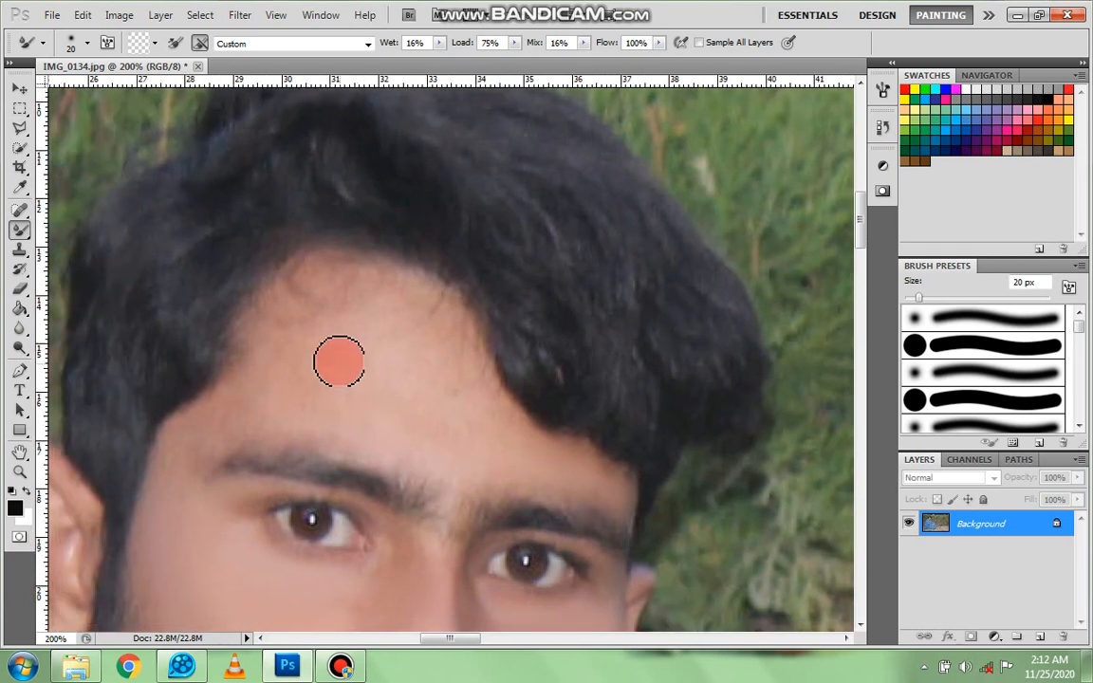
# Set the Mixer Brush size to 21 px and smooth the middle of the forehead
pyautogui.rightClick(347, 359)
pyautogui.click(408, 394)
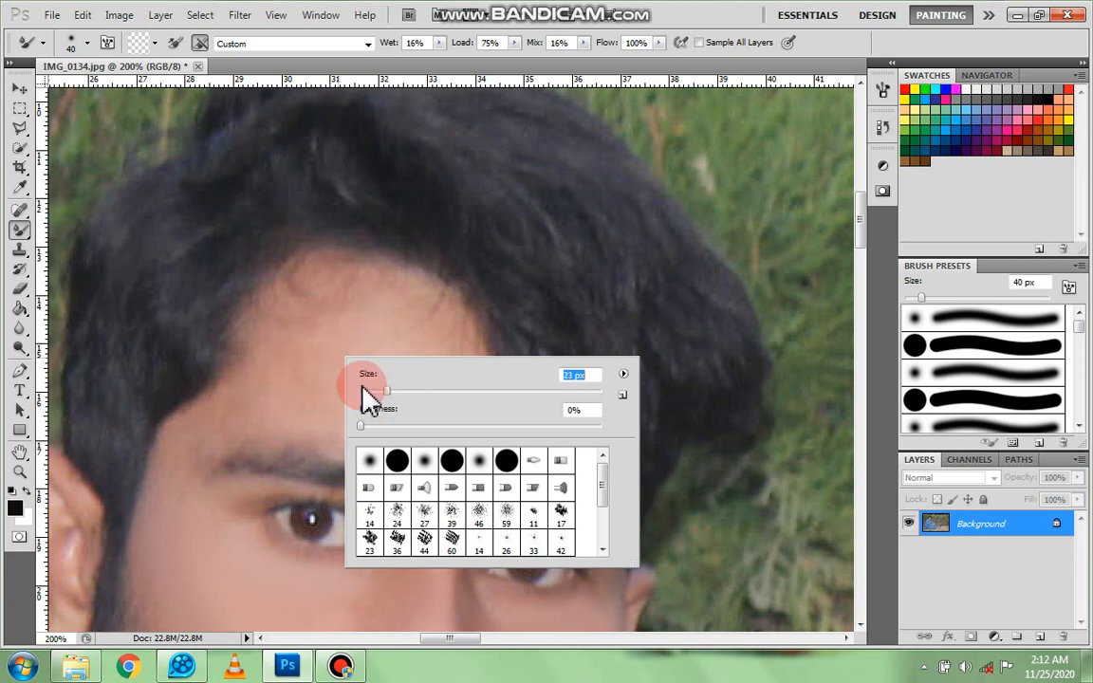
pyautogui.moveTo(362, 388); pyautogui.dragTo(359, 386)
pyautogui.click(329, 367)
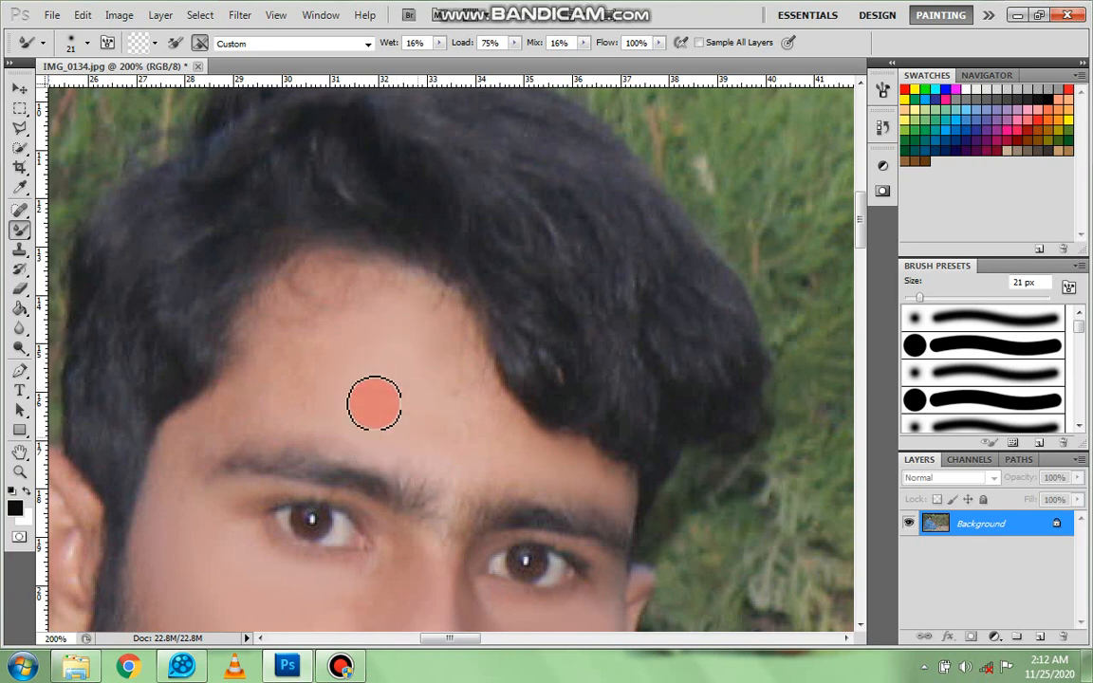
# Increase the Mixer Brush to 31 px and smooth the forehead down to the temple and the cheek below
pyautogui.rightClick(398, 408)
pyautogui.moveTo(440, 437); pyautogui.dragTo(435, 437)
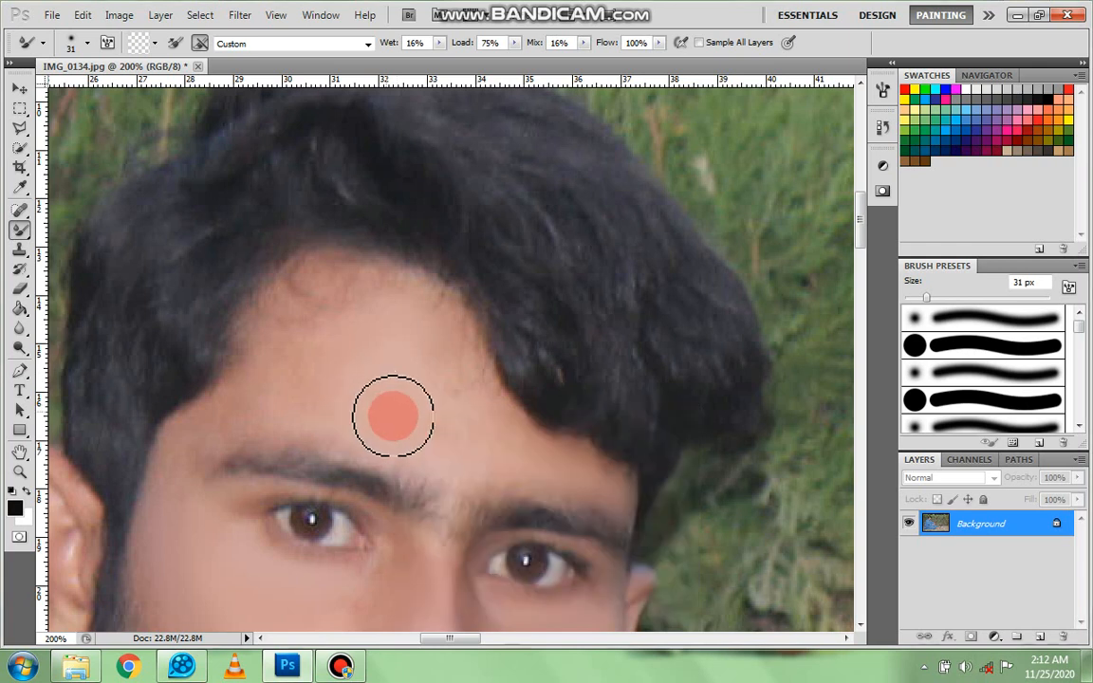
pyautogui.moveTo(432, 337)
pyautogui.mouseDown()
pyautogui.moveTo(456, 381)
pyautogui.moveTo(433, 375)
pyautogui.moveTo(372, 299)
pyautogui.moveTo(300, 287)
pyautogui.moveTo(264, 336)
pyautogui.moveTo(288, 320)
pyautogui.moveTo(290, 342)
pyautogui.moveTo(305, 326)
pyautogui.moveTo(298, 366)
pyautogui.moveTo(323, 351)
pyautogui.moveTo(327, 370)
pyautogui.moveTo(339, 286)
pyautogui.moveTo(390, 292)
pyautogui.moveTo(274, 405)
pyautogui.moveTo(323, 396)
pyautogui.moveTo(327, 383)
pyautogui.moveTo(347, 428)
pyautogui.moveTo(321, 427)
pyautogui.moveTo(372, 437)
pyautogui.moveTo(235, 410)
pyautogui.moveTo(230, 430)
pyautogui.moveTo(273, 404)
pyautogui.moveTo(218, 452)
pyautogui.moveTo(260, 409)
pyautogui.moveTo(260, 398)
pyautogui.moveTo(233, 397)
pyautogui.moveTo(192, 443)
pyautogui.moveTo(193, 422)
pyautogui.moveTo(171, 470)
pyautogui.moveTo(176, 432)
pyautogui.moveTo(158, 426)
pyautogui.moveTo(162, 396)
pyautogui.moveTo(180, 383)
pyautogui.moveTo(164, 433)
pyautogui.moveTo(163, 509)
pyautogui.mouseUp()
pyautogui.scroll(-1, 166, 440)
pyautogui.scroll(-1, 161, 465)
pyautogui.moveTo(160, 425)
pyautogui.mouseDown()
pyautogui.moveTo(187, 499)
pyautogui.moveTo(169, 479)
pyautogui.moveTo(221, 545)
pyautogui.moveTo(254, 516)
pyautogui.moveTo(253, 482)
pyautogui.moveTo(197, 399)
pyautogui.moveTo(225, 433)
pyautogui.moveTo(220, 497)
pyautogui.moveTo(254, 488)
pyautogui.moveTo(240, 512)
pyautogui.moveTo(256, 542)
pyautogui.mouseUp()
# Inspect the beard and neck area, then the whole photo, for skin that still needs smoothing
pyautogui.scroll(-1, 249, 503)
pyautogui.scroll(-3, 256, 451)
pyautogui.scroll(-1, 285, 541)
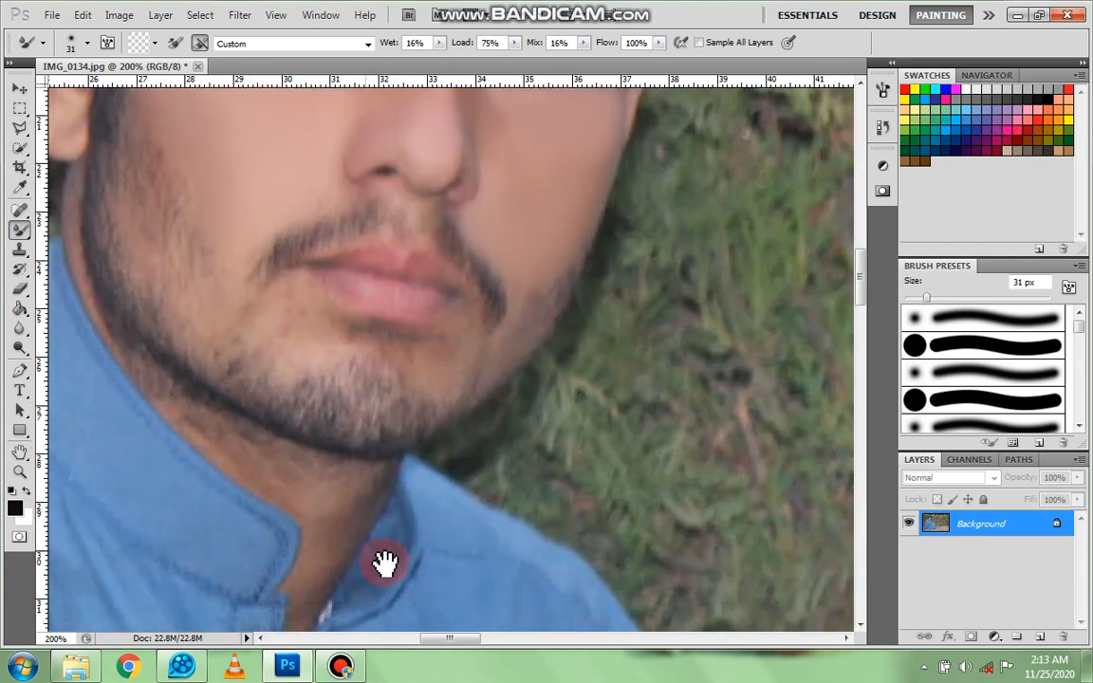
pyautogui.moveTo(384, 561); pyautogui.dragTo(304, 326)
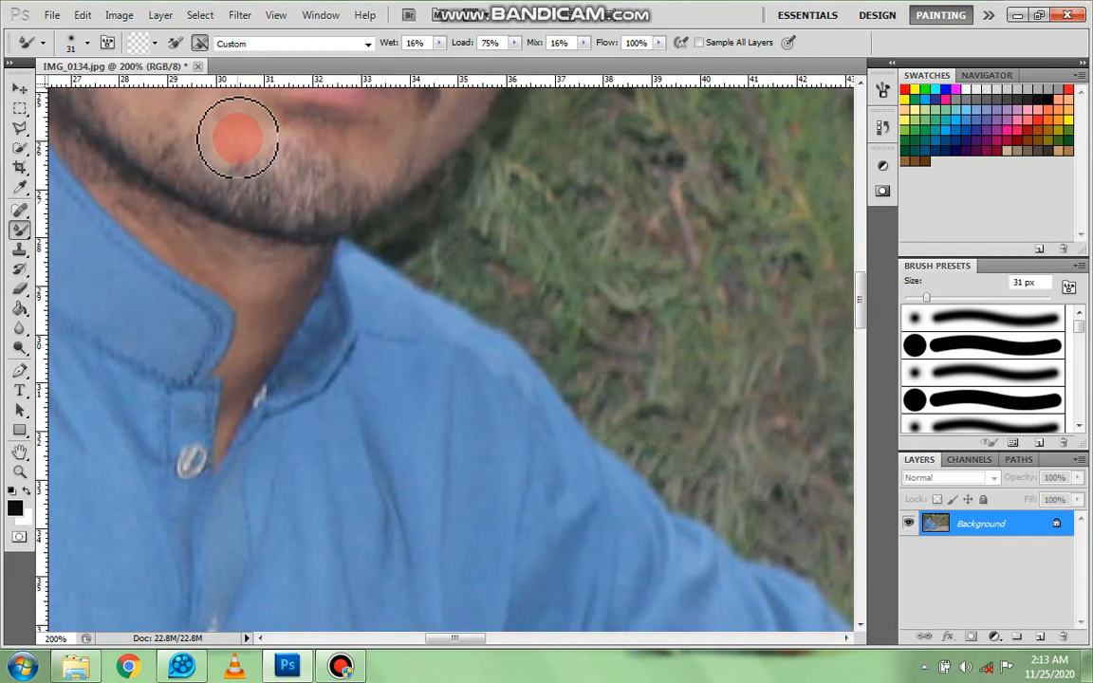
pyautogui.click(19, 472)
pyautogui.rightClick(205, 398)
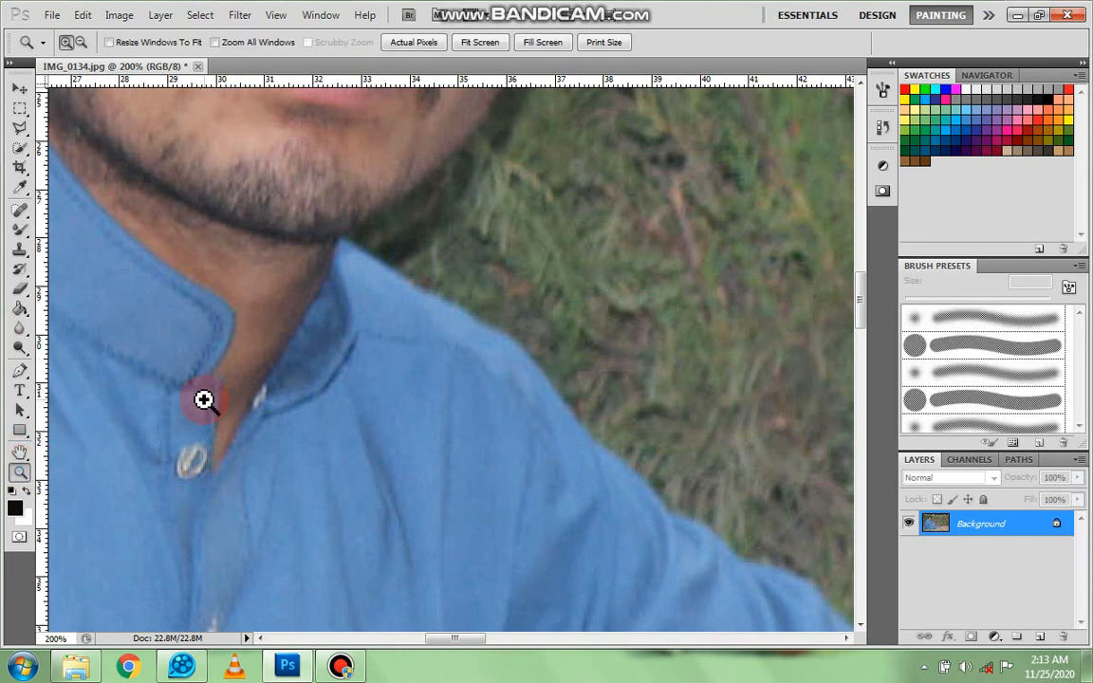
pyautogui.click(262, 413)
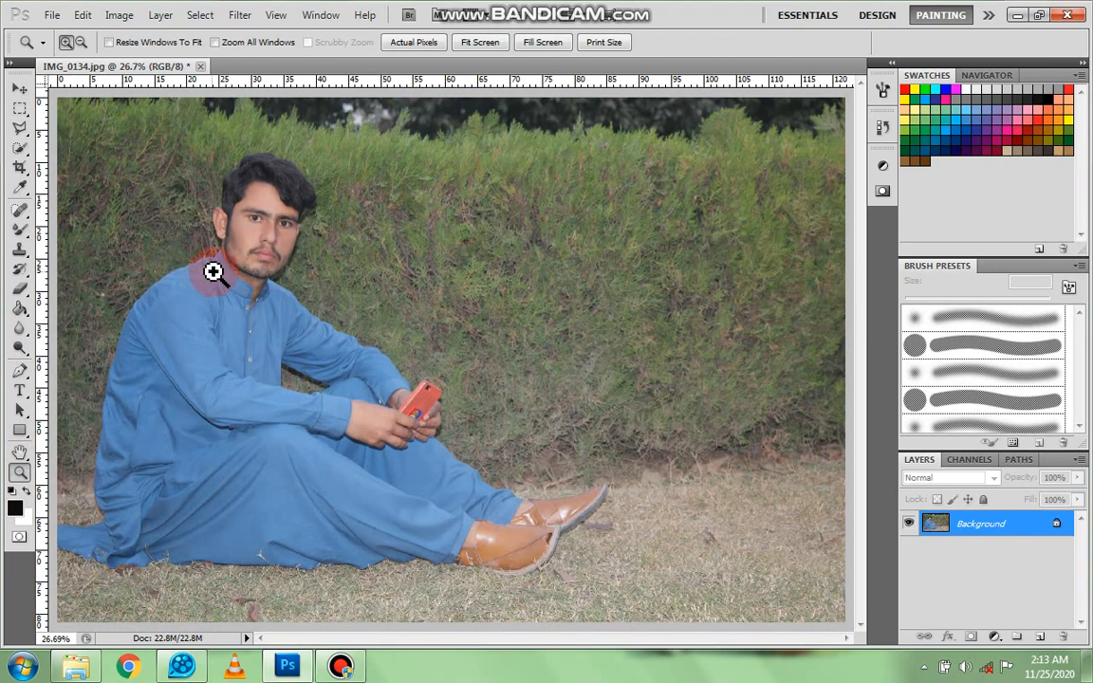
pyautogui.click(213, 268)
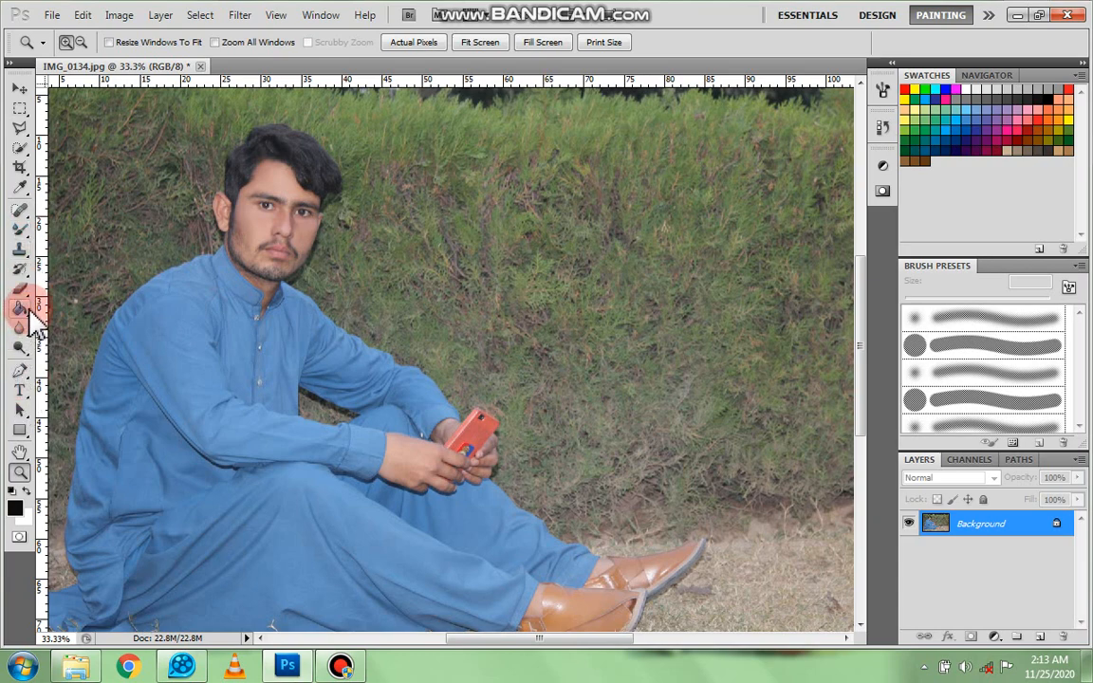
# Blend the skin of the chin below the lips with the 31 px Mixer Brush
pyautogui.click(19, 228)
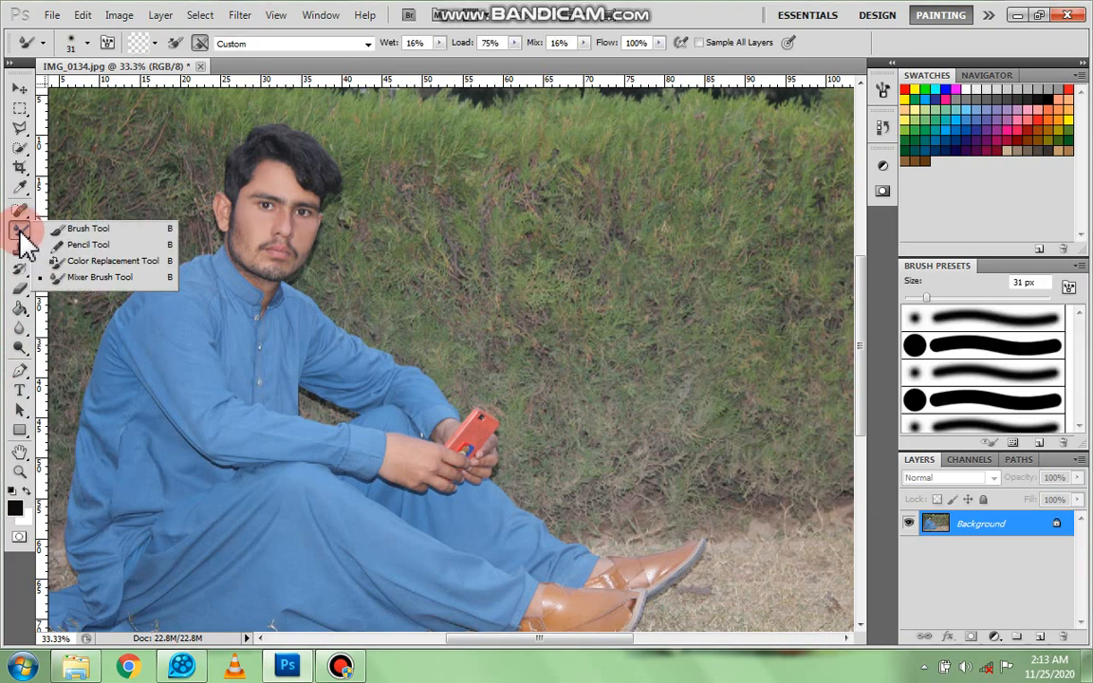
pyautogui.click(78, 279)
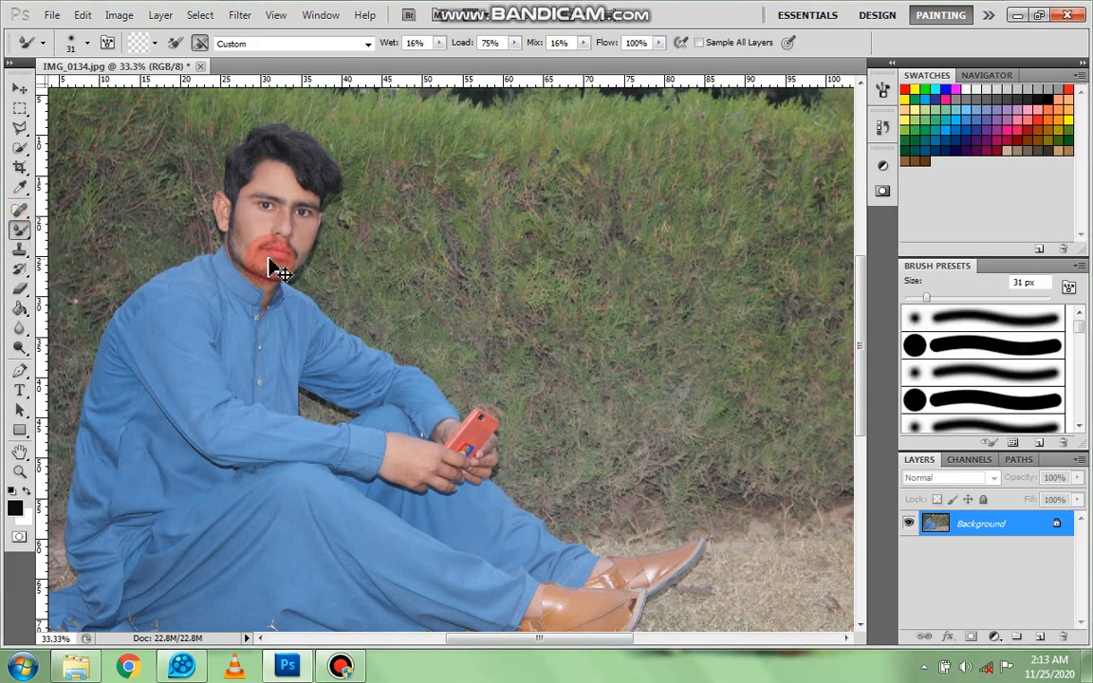
pyautogui.hotkey('ctrl', '+')
pyautogui.hotkey('ctrl', '+')
pyautogui.moveTo(185, 300); pyautogui.dragTo(644, 313)
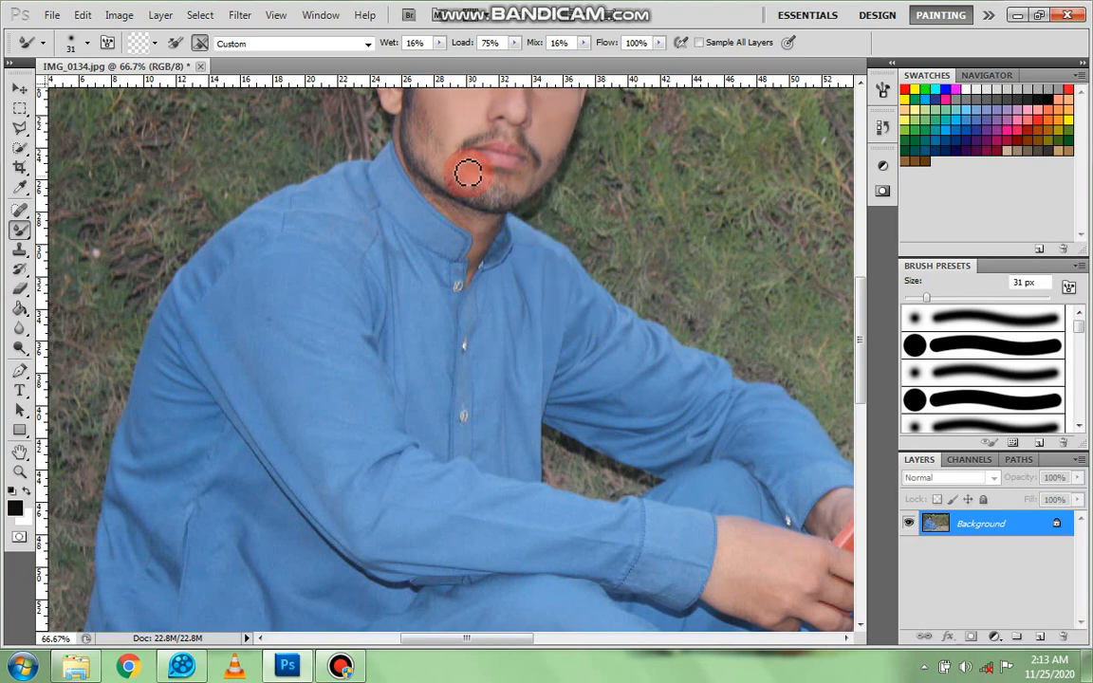
pyautogui.moveTo(479, 168); pyautogui.dragTo(515, 176)
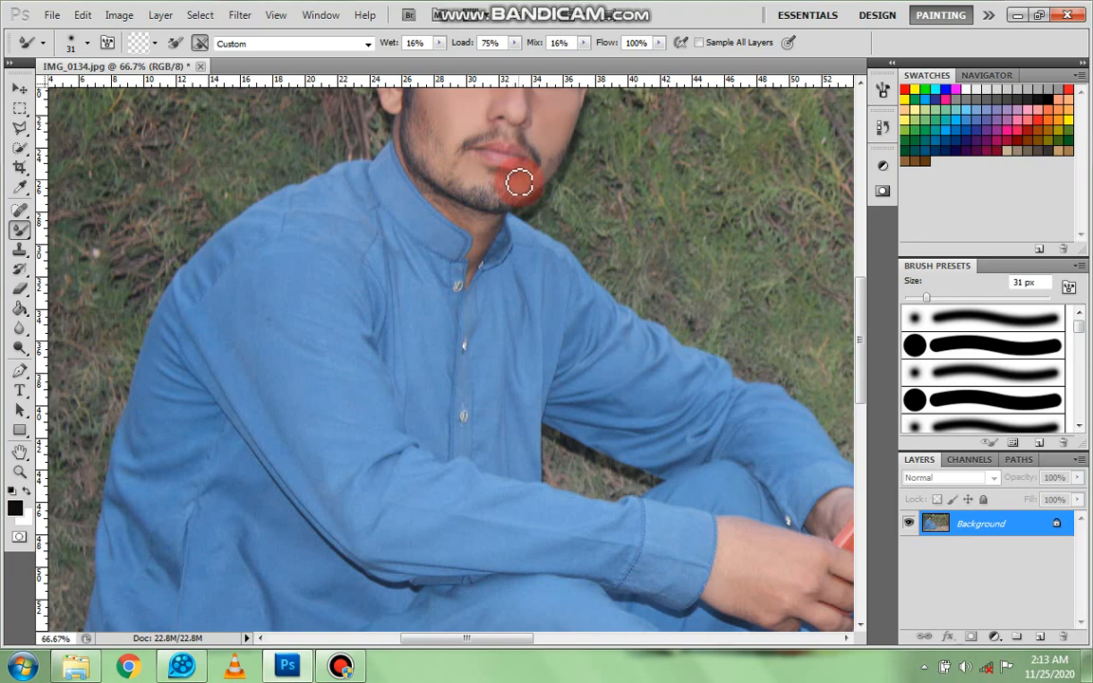
# Smooth the neck skin between the shirt collar and the jawline with the 31 px Mixer Brush
pyautogui.scroll(1, 491, 203)
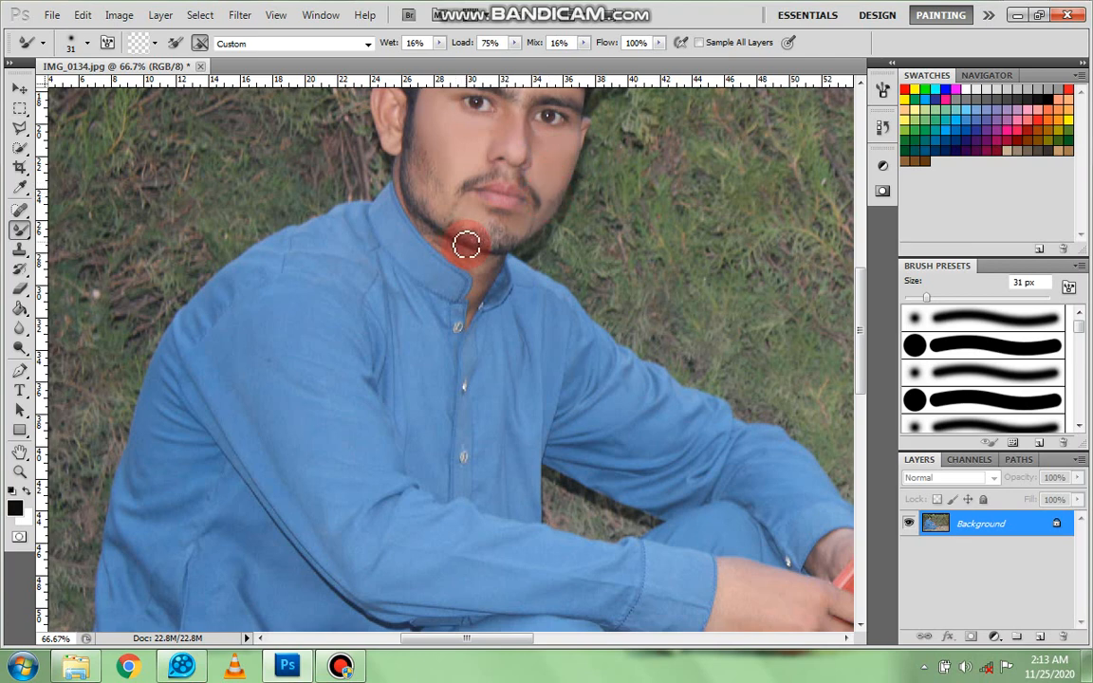
pyautogui.scroll(-2, 466, 246)
pyautogui.hotkey('ctrl', '+')
pyautogui.scroll(-2, 461, 243)
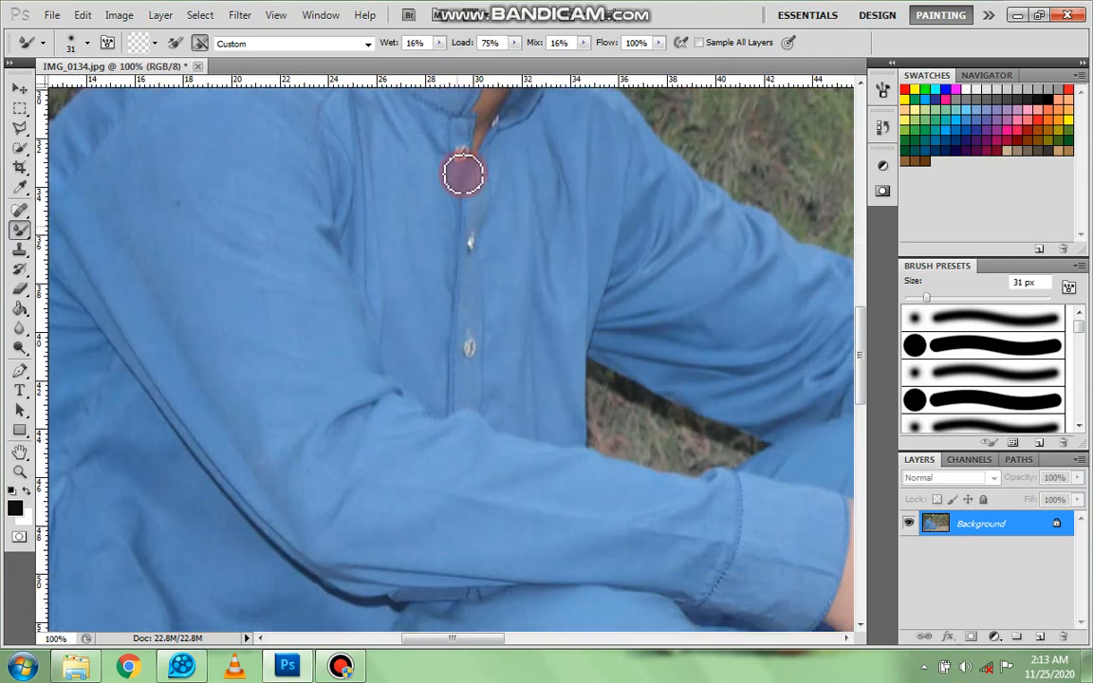
pyautogui.scroll(4, 469, 323)
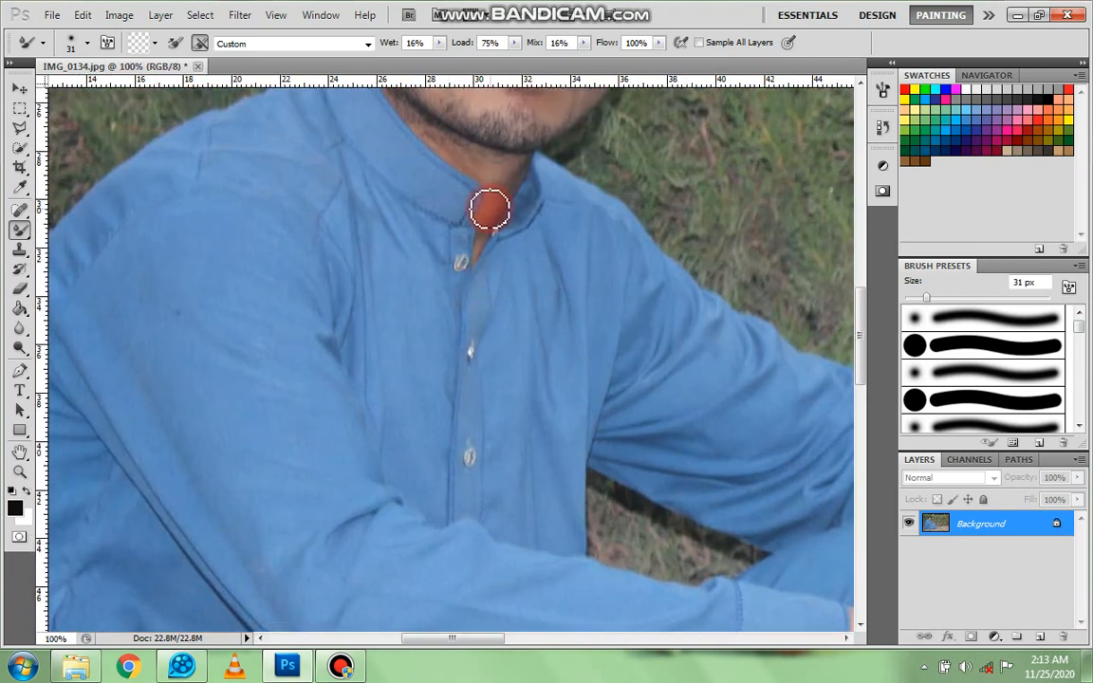
pyautogui.moveTo(494, 211)
pyautogui.mouseDown()
pyautogui.moveTo(469, 164)
pyautogui.moveTo(504, 176)
pyautogui.moveTo(435, 141)
pyautogui.mouseUp()
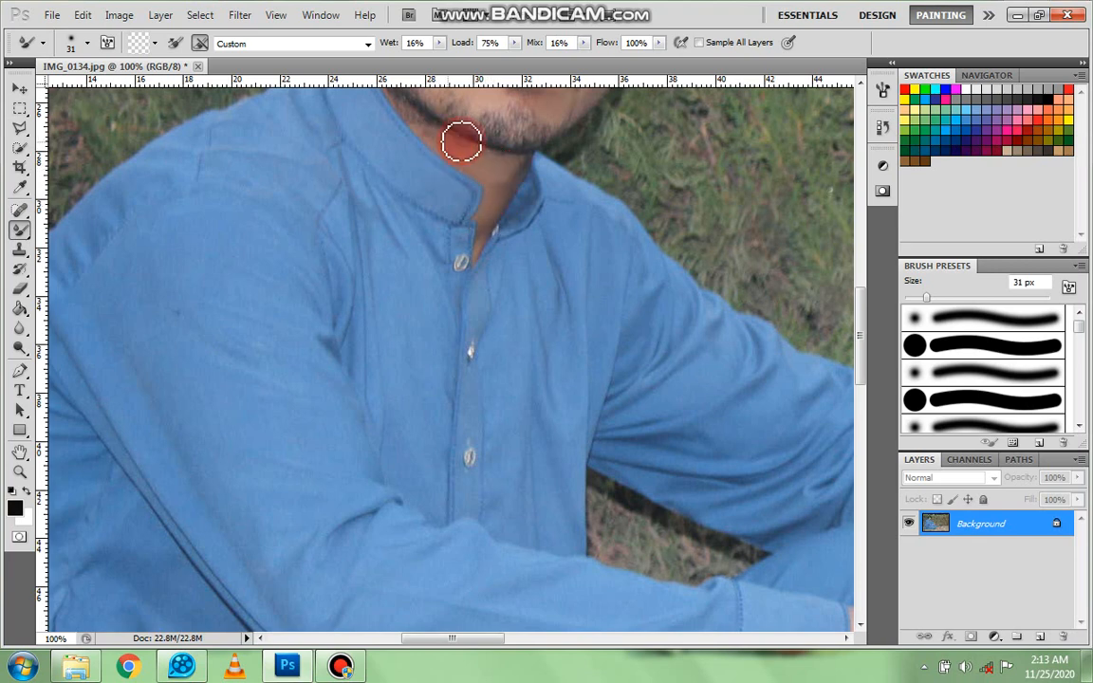
pyautogui.scroll(2, 462, 141)
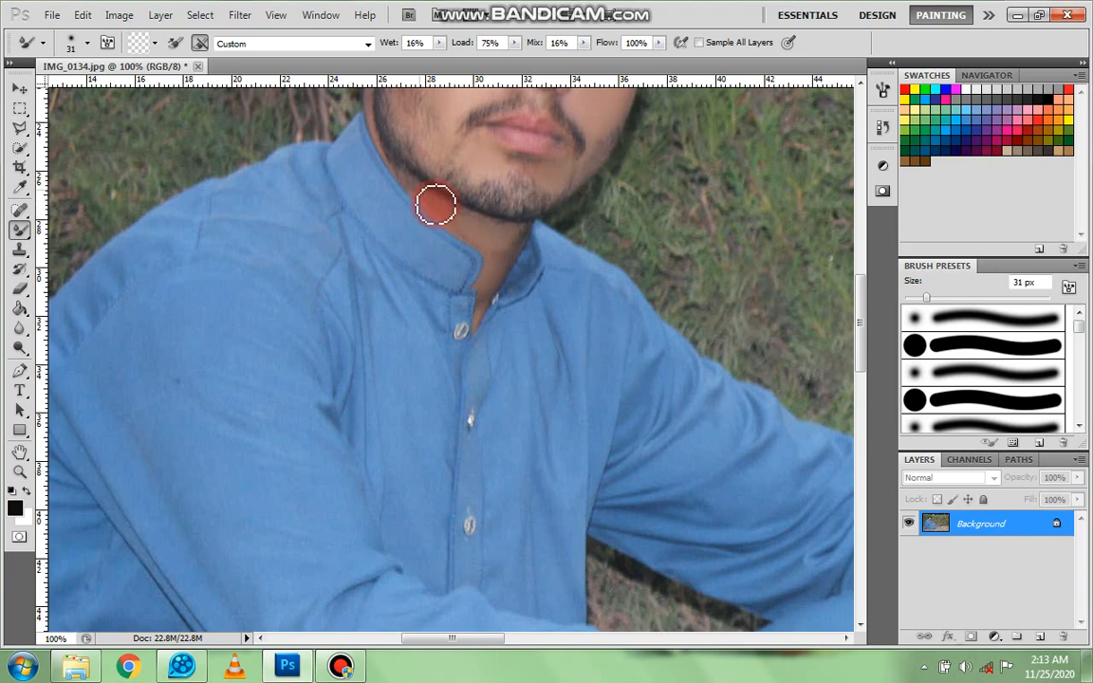
pyautogui.moveTo(436, 205)
pyautogui.mouseDown()
pyautogui.moveTo(465, 221)
pyautogui.moveTo(431, 211)
pyautogui.moveTo(495, 241)
pyautogui.moveTo(500, 269)
pyautogui.moveTo(505, 242)
pyautogui.moveTo(459, 271)
pyautogui.mouseUp()
# Set the Mixer Brush size to 23 px and smooth the ears and the bridge of the nose
pyautogui.scroll(4, 441, 325)
pyautogui.rightClick(451, 313)
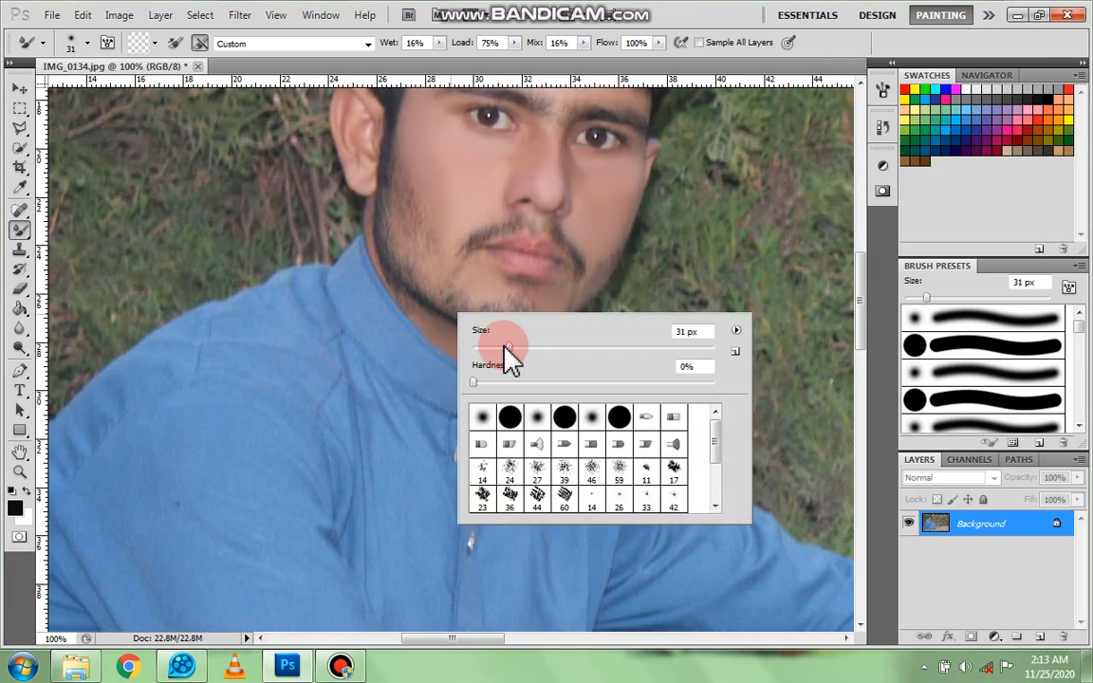
pyautogui.moveTo(505, 346)
pyautogui.mouseDown()
pyautogui.moveTo(446, 336)
pyautogui.moveTo(382, 289)
pyautogui.moveTo(370, 222)
pyautogui.moveTo(408, 220)
pyautogui.mouseUp()
pyautogui.scroll(1, 397, 180)
pyautogui.rightClick(362, 183)
pyautogui.moveTo(361, 152)
pyautogui.mouseDown()
pyautogui.moveTo(340, 177)
pyautogui.moveTo(359, 231)
pyautogui.moveTo(366, 216)
pyautogui.moveTo(359, 237)
pyautogui.moveTo(364, 174)
pyautogui.moveTo(370, 196)
pyautogui.moveTo(355, 153)
pyautogui.moveTo(377, 171)
pyautogui.moveTo(370, 157)
pyautogui.moveTo(337, 172)
pyautogui.moveTo(370, 230)
pyautogui.mouseUp()
pyautogui.moveTo(652, 202)
pyautogui.mouseDown()
pyautogui.moveTo(572, 225)
pyautogui.moveTo(578, 201)
pyautogui.moveTo(592, 224)
pyautogui.moveTo(471, 154)
pyautogui.moveTo(453, 188)
pyautogui.mouseUp()
pyautogui.scroll(2, 581, 196)
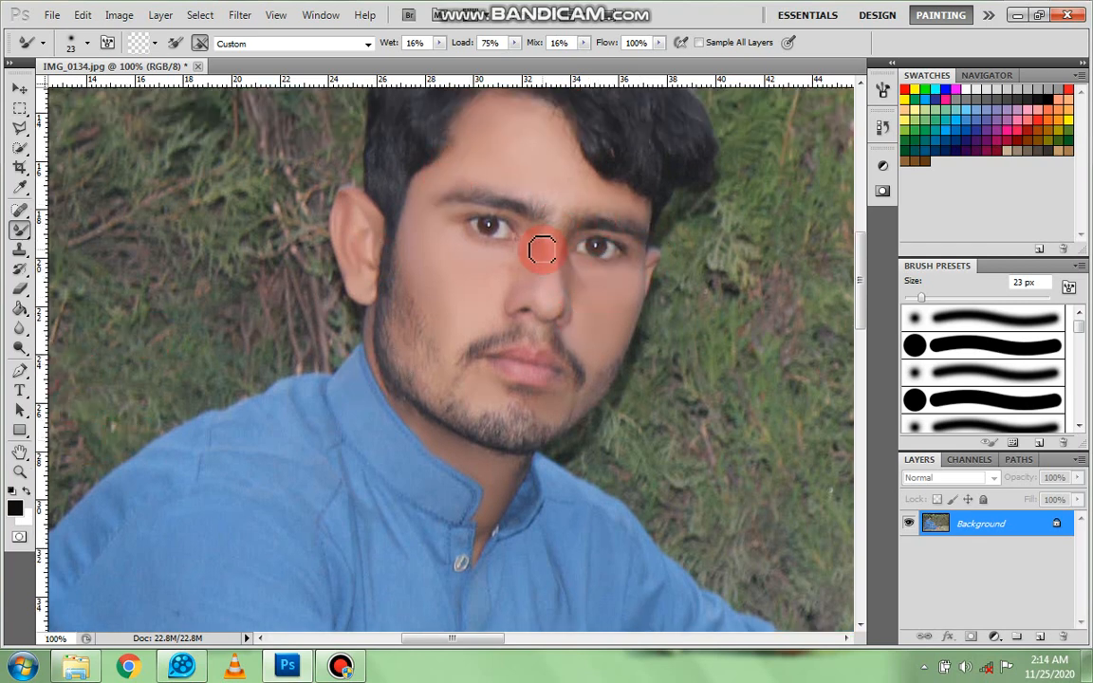
pyautogui.moveTo(541, 250)
pyautogui.mouseDown()
pyautogui.moveTo(489, 256)
pyautogui.moveTo(477, 235)
pyautogui.moveTo(468, 242)
pyautogui.moveTo(504, 251)
pyautogui.moveTo(499, 231)
pyautogui.moveTo(462, 208)
pyautogui.moveTo(449, 217)
pyautogui.moveTo(471, 206)
pyautogui.moveTo(532, 232)
pyautogui.moveTo(540, 250)
pyautogui.moveTo(539, 231)
pyautogui.moveTo(493, 284)
pyautogui.moveTo(371, 359)
pyautogui.moveTo(305, 385)
pyautogui.moveTo(257, 374)
pyautogui.mouseUp()
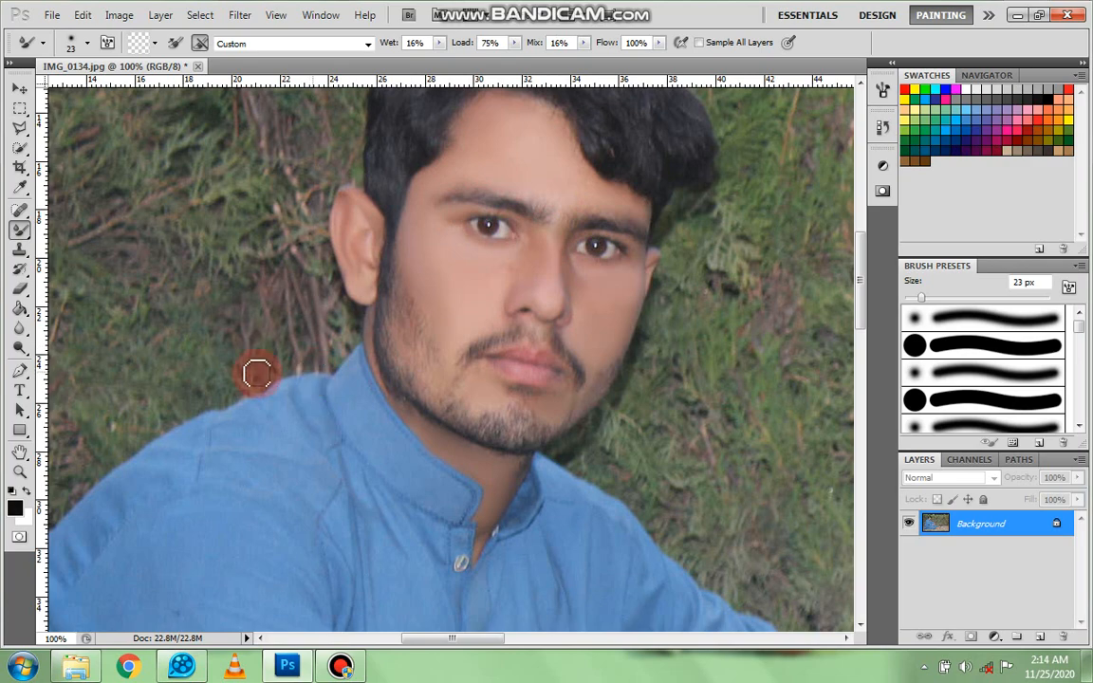
# Set the Mixer Brush size to 49 px and smooth the skin on the back of the hand holding the phone
pyautogui.click(22, 471)
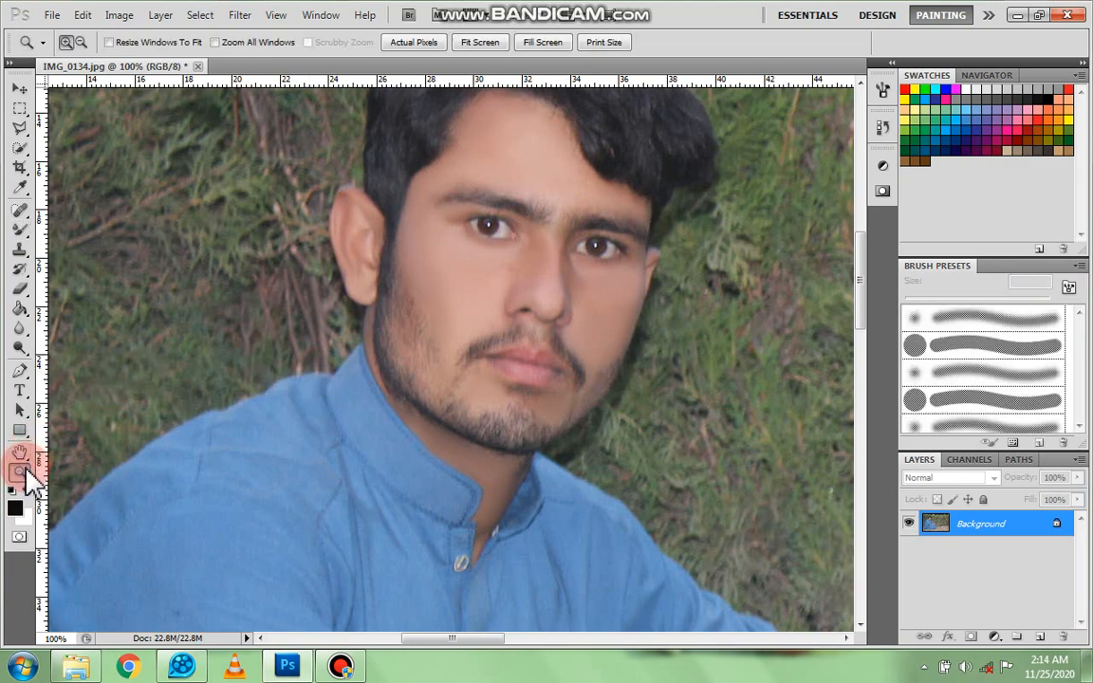
pyautogui.rightClick(186, 410)
pyautogui.click(223, 410)
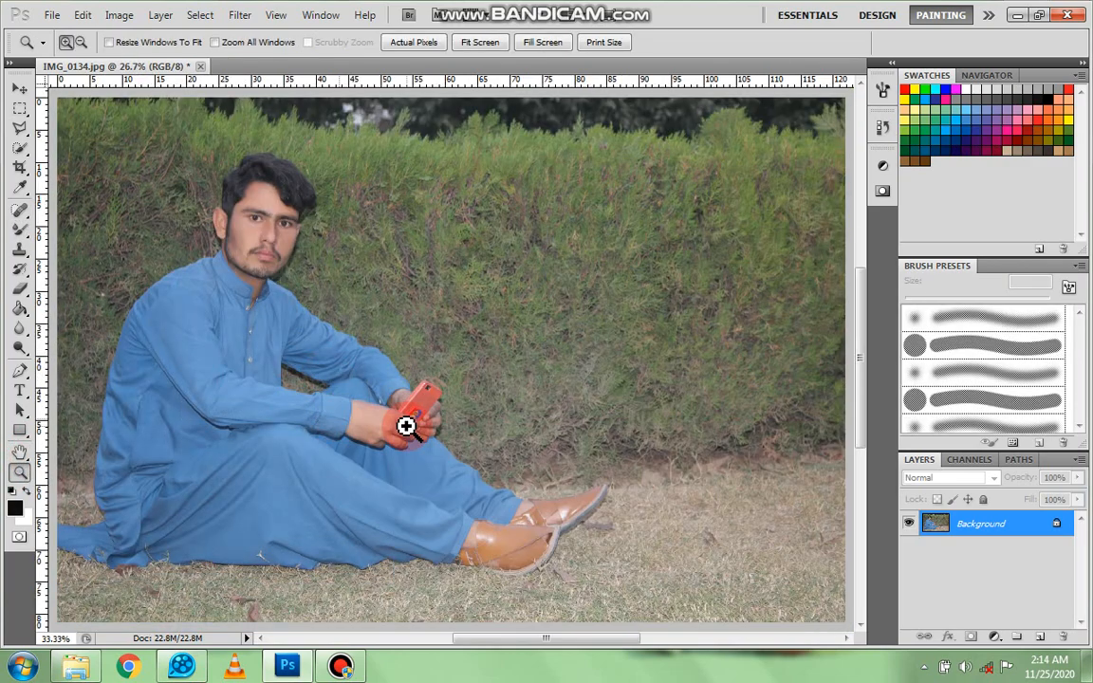
pyautogui.click(406, 426)
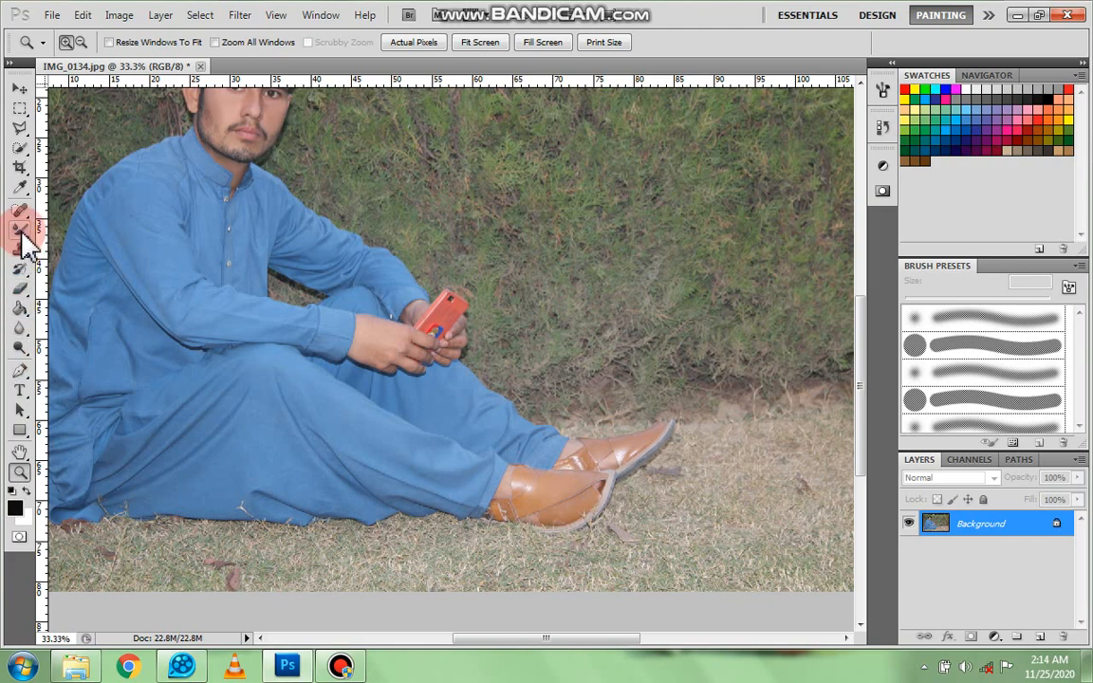
pyautogui.moveTo(26, 242)
pyautogui.mouseDown()
pyautogui.moveTo(104, 252)
pyautogui.moveTo(106, 285)
pyautogui.mouseUp()
pyautogui.click(388, 352)
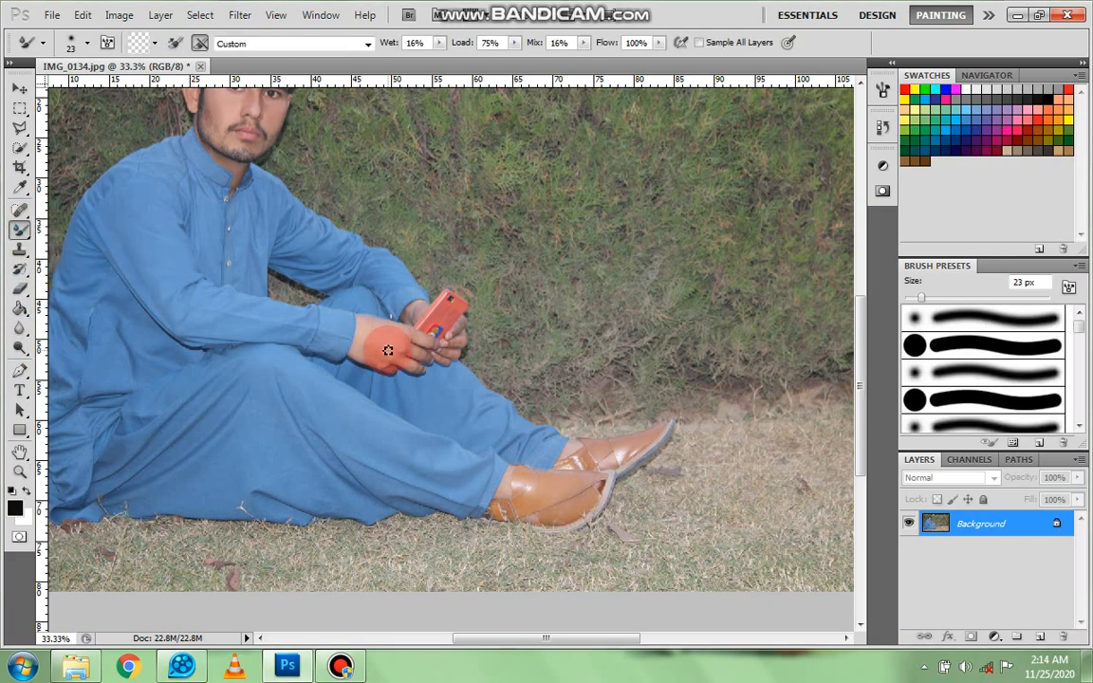
pyautogui.rightClick(391, 353)
pyautogui.moveTo(459, 384); pyautogui.dragTo(465, 384)
pyautogui.click(388, 353)
pyautogui.moveTo(378, 351)
pyautogui.mouseDown()
pyautogui.moveTo(405, 340)
pyautogui.moveTo(416, 308)
pyautogui.moveTo(463, 328)
pyautogui.moveTo(457, 340)
pyautogui.moveTo(463, 325)
pyautogui.moveTo(444, 341)
pyautogui.moveTo(459, 343)
pyautogui.moveTo(441, 354)
pyautogui.moveTo(452, 355)
pyautogui.moveTo(415, 350)
pyautogui.moveTo(426, 353)
pyautogui.moveTo(381, 365)
pyautogui.mouseUp()
pyautogui.scroll(2, 383, 347)
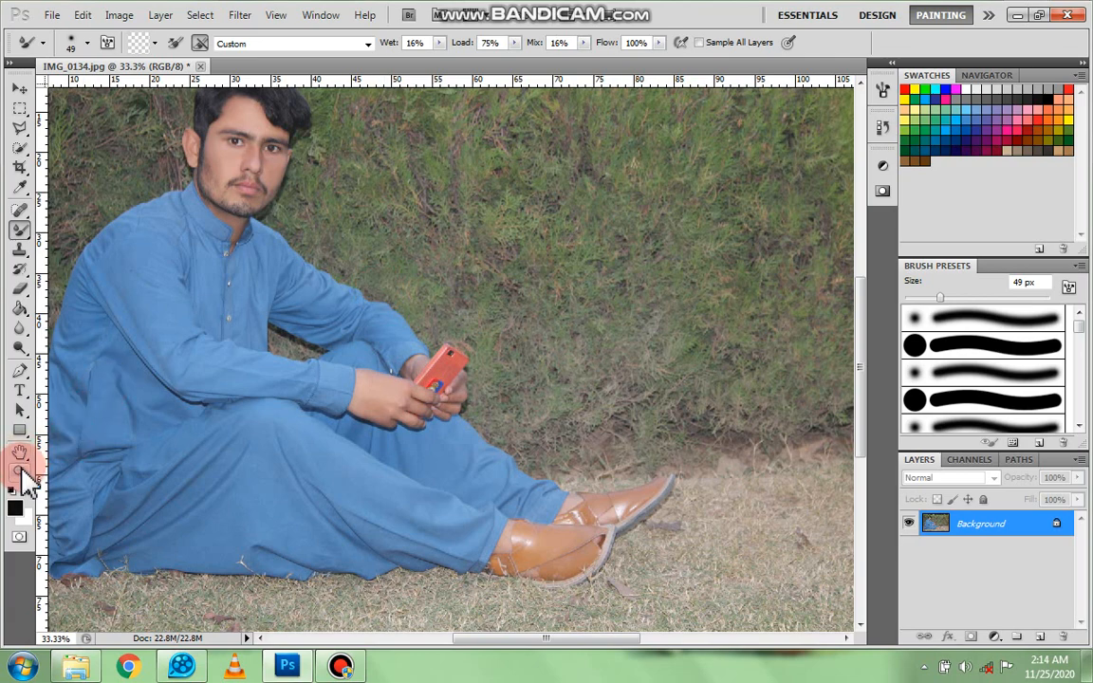
# Brighten the whole photo with Curves by raising the RGB curve's midpoint to output 141 at input 129
pyautogui.click(20, 472)
pyautogui.rightClick(275, 380)
pyautogui.click(302, 389)
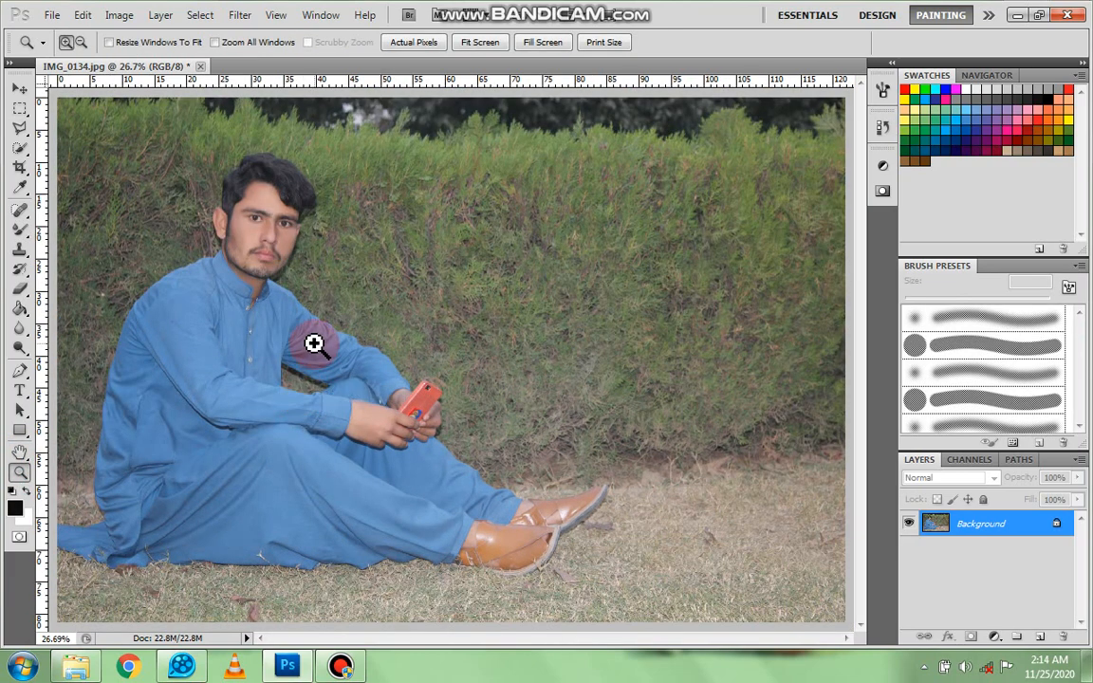
pyautogui.hotkey('ctrl', 'm')
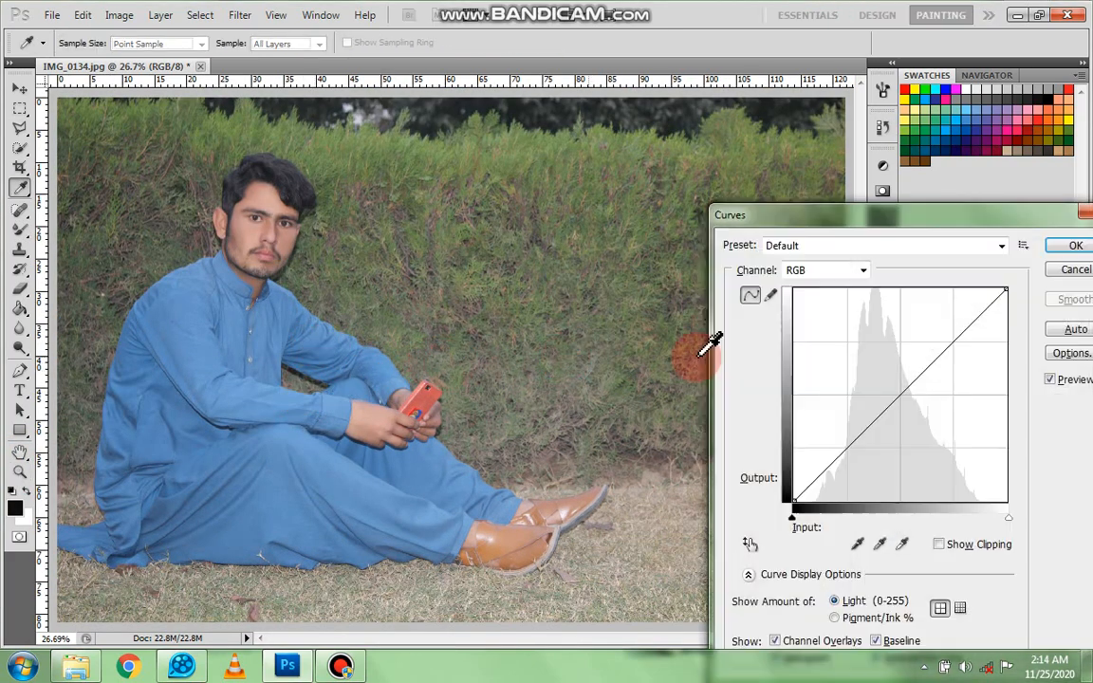
pyautogui.moveTo(904, 392); pyautogui.dragTo(901, 383)
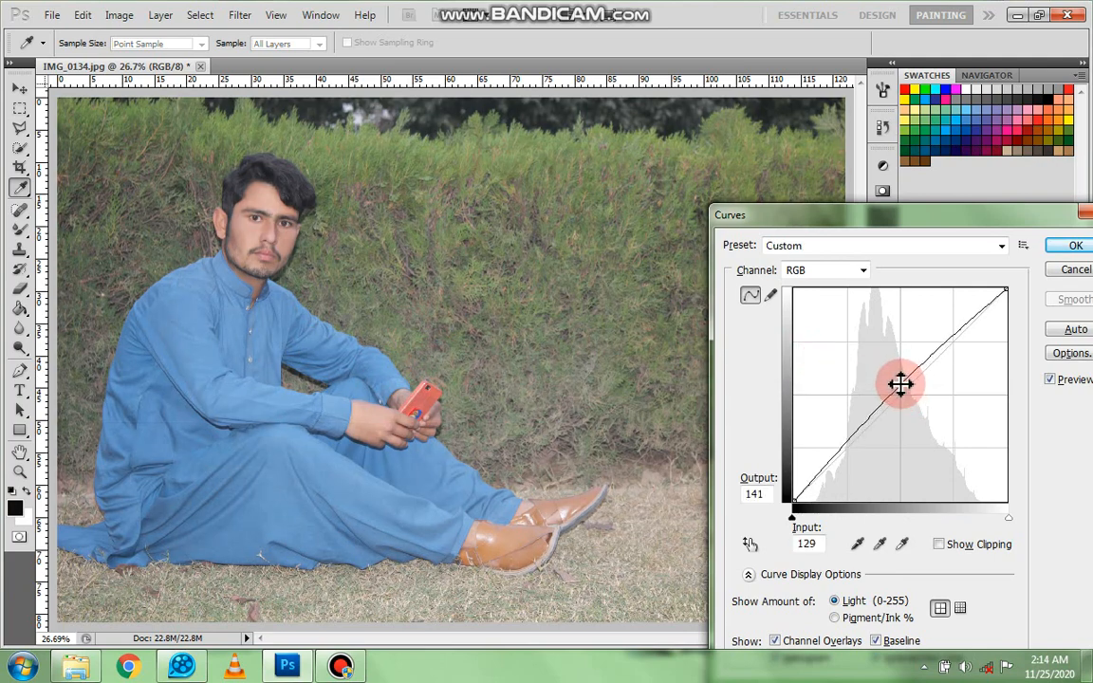
pyautogui.click(1066, 249)
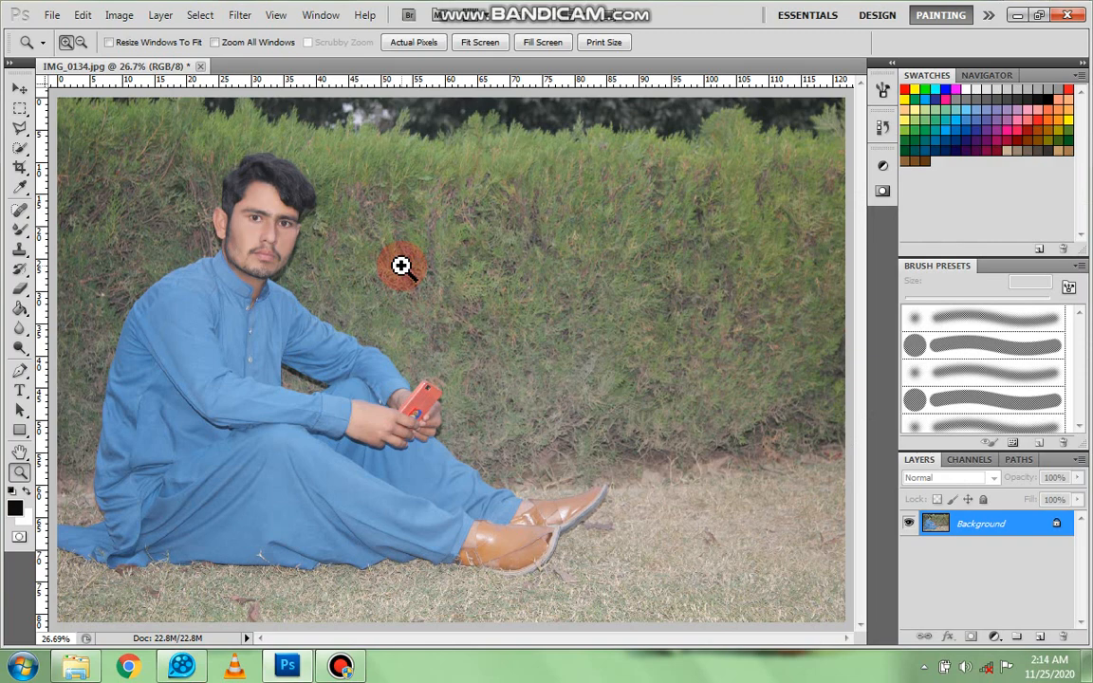
# Convert the locked Background into a regular layer named Layer 0, duplicate it and select the copy
pyautogui.click(1008, 518)
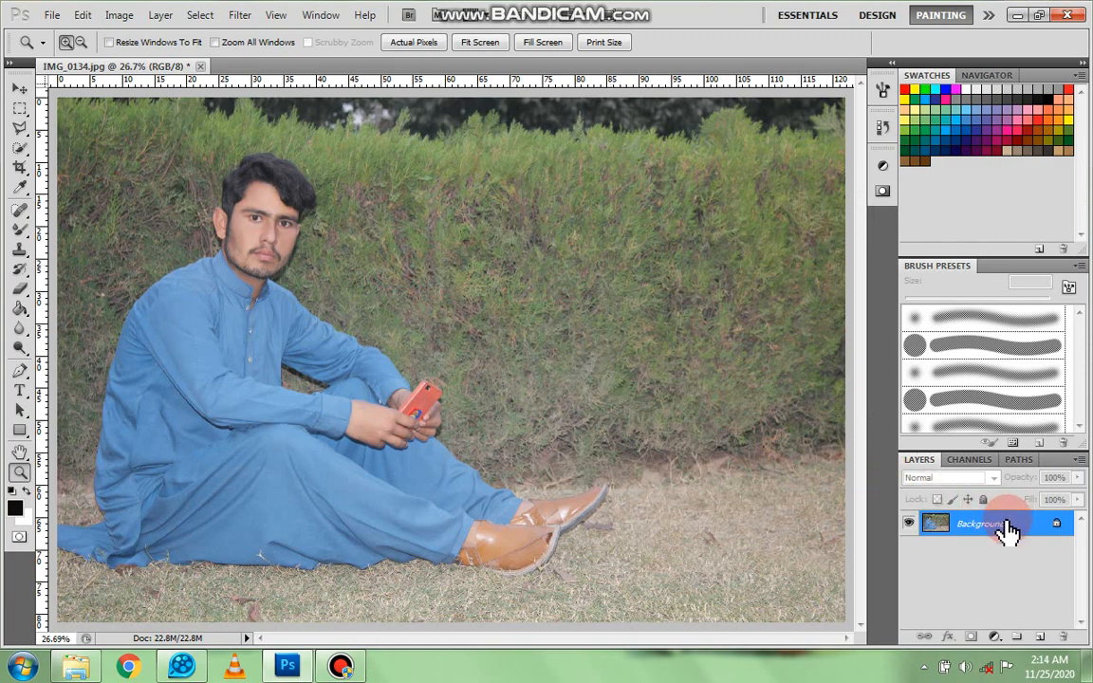
pyautogui.doubleClick(1008, 525)
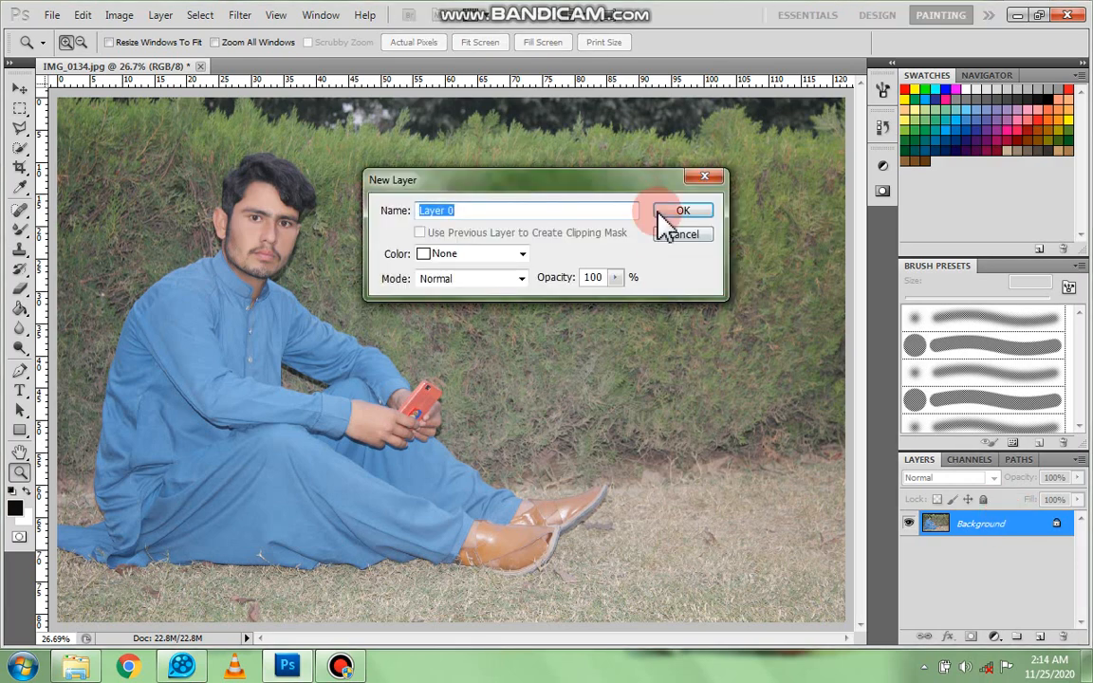
pyautogui.click(683, 211)
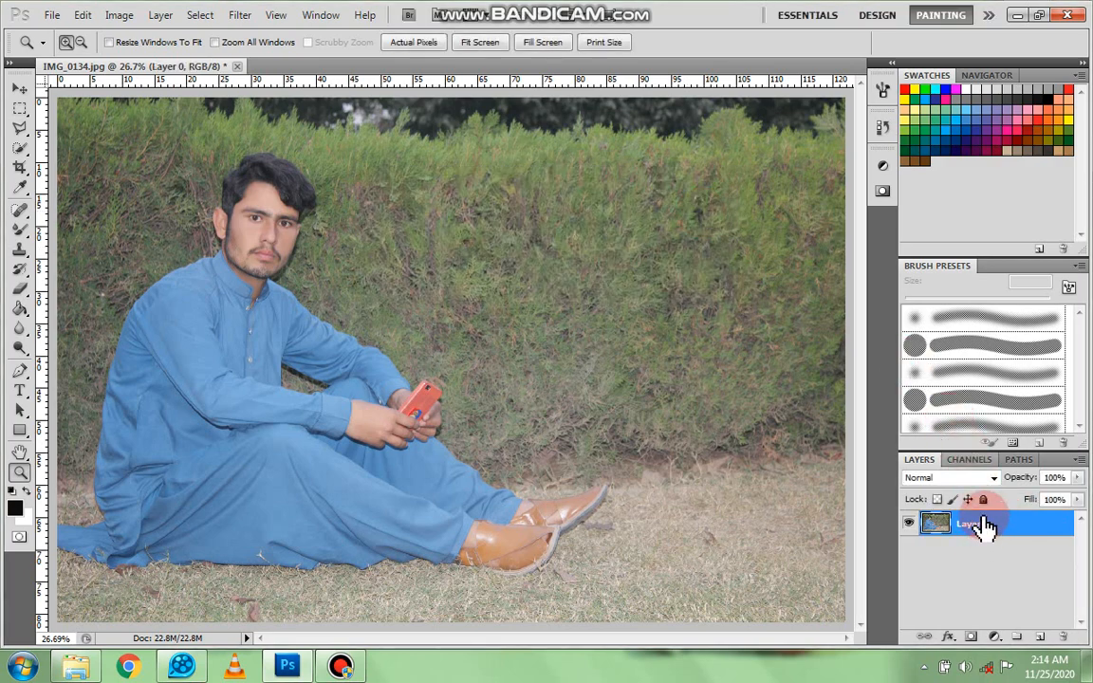
pyautogui.hotkey('ctrl', 'j')
pyautogui.click(975, 556)
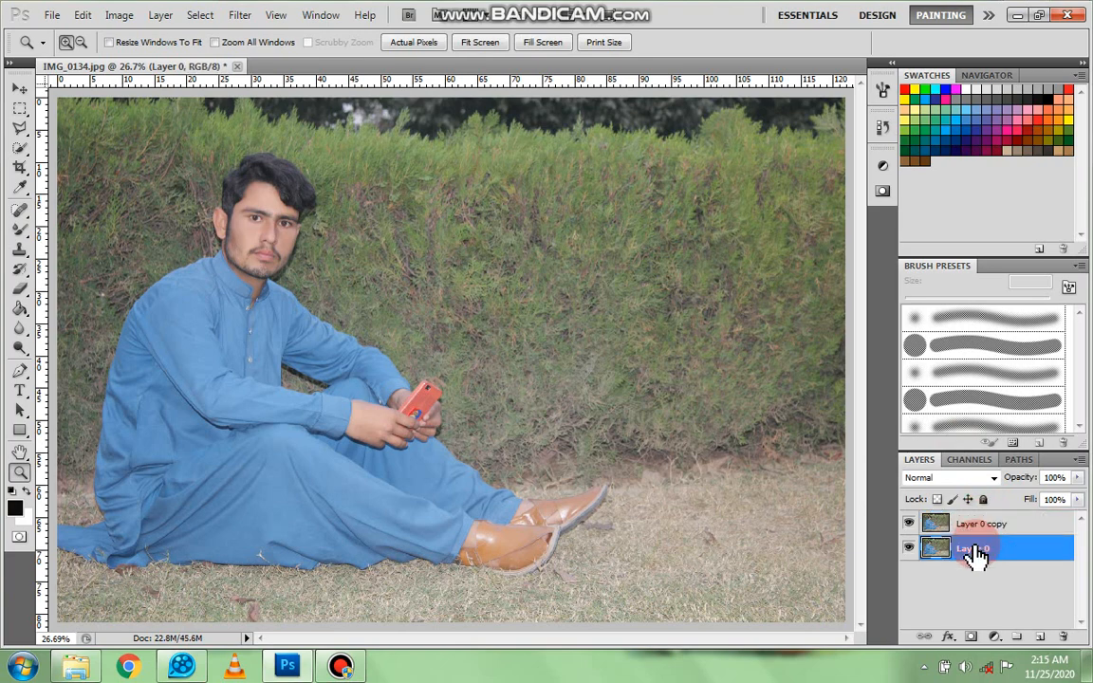
pyautogui.click(978, 528)
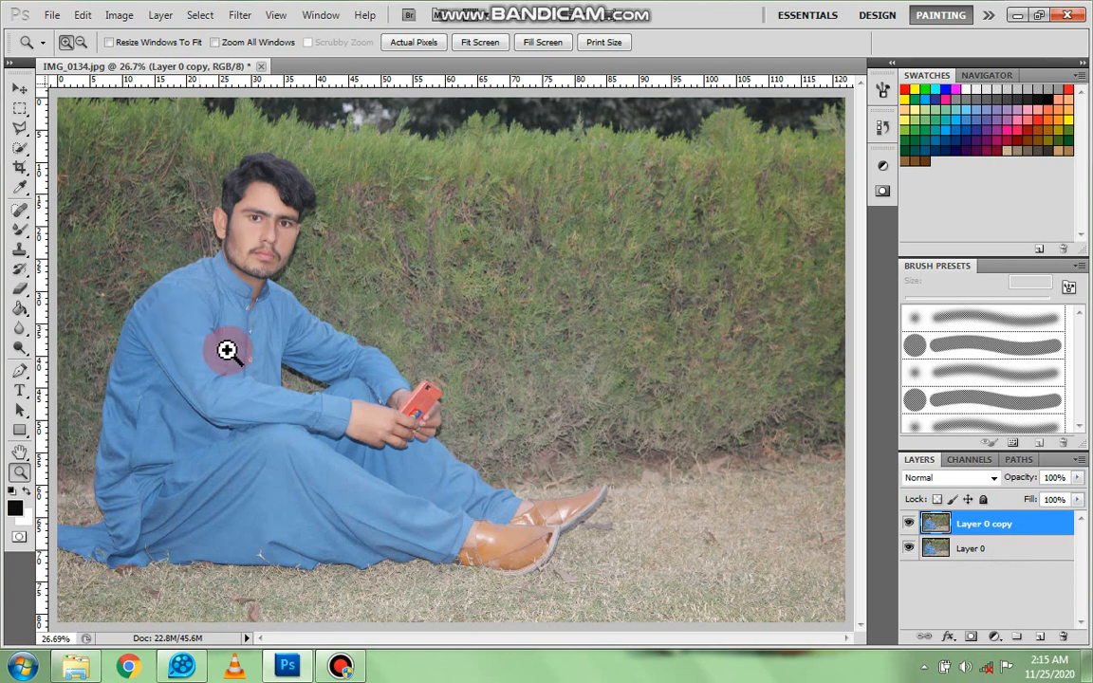
# Recolour Layer 0 copy with Hue/Saturation, setting Hue to +79 and Saturation to +40
pyautogui.hotkey('ctrl', 'u')
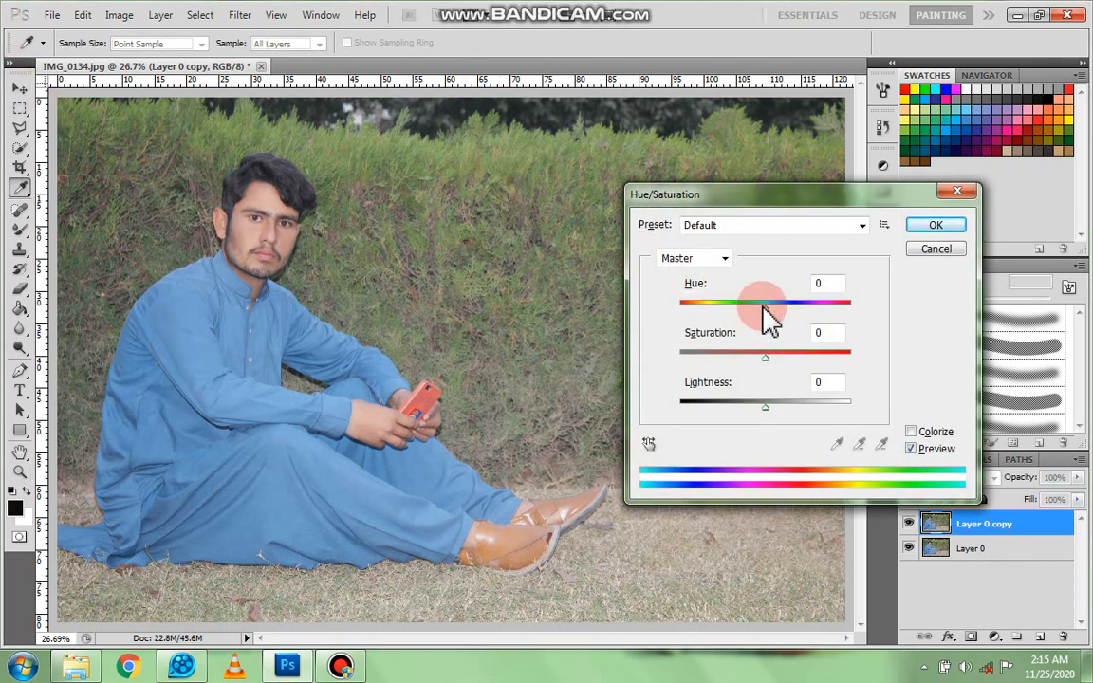
pyautogui.moveTo(764, 312); pyautogui.dragTo(800, 318)
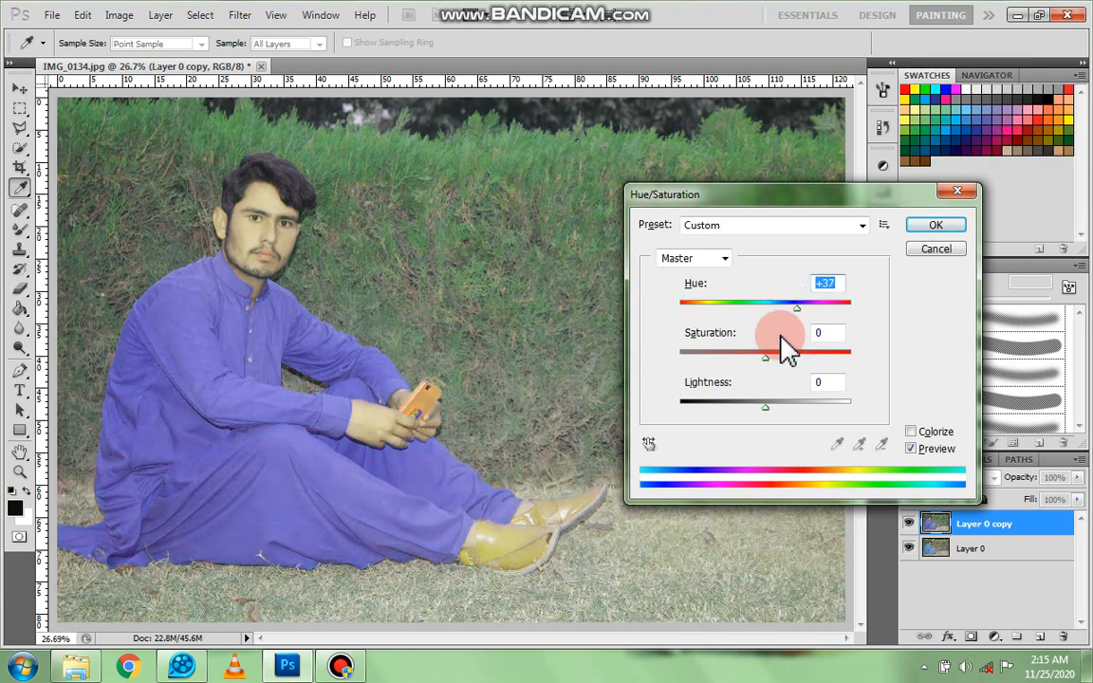
pyautogui.moveTo(765, 357); pyautogui.dragTo(696, 358)
pyautogui.moveTo(794, 307); pyautogui.dragTo(829, 304)
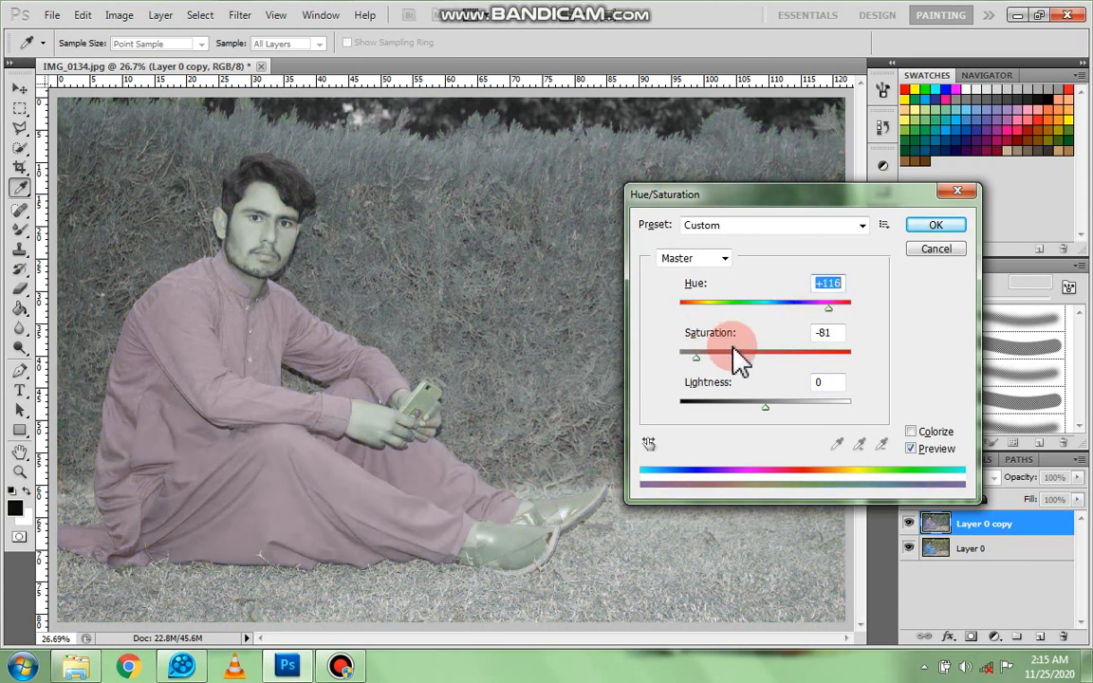
pyautogui.moveTo(738, 351); pyautogui.dragTo(805, 367)
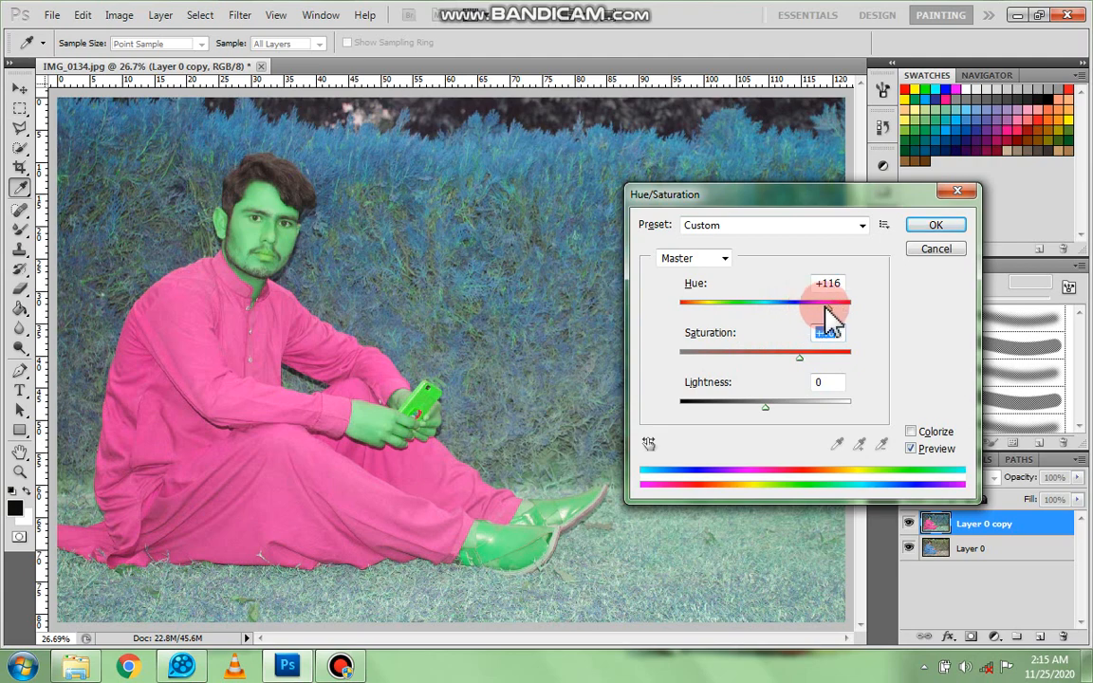
pyautogui.moveTo(828, 308); pyautogui.dragTo(817, 310)
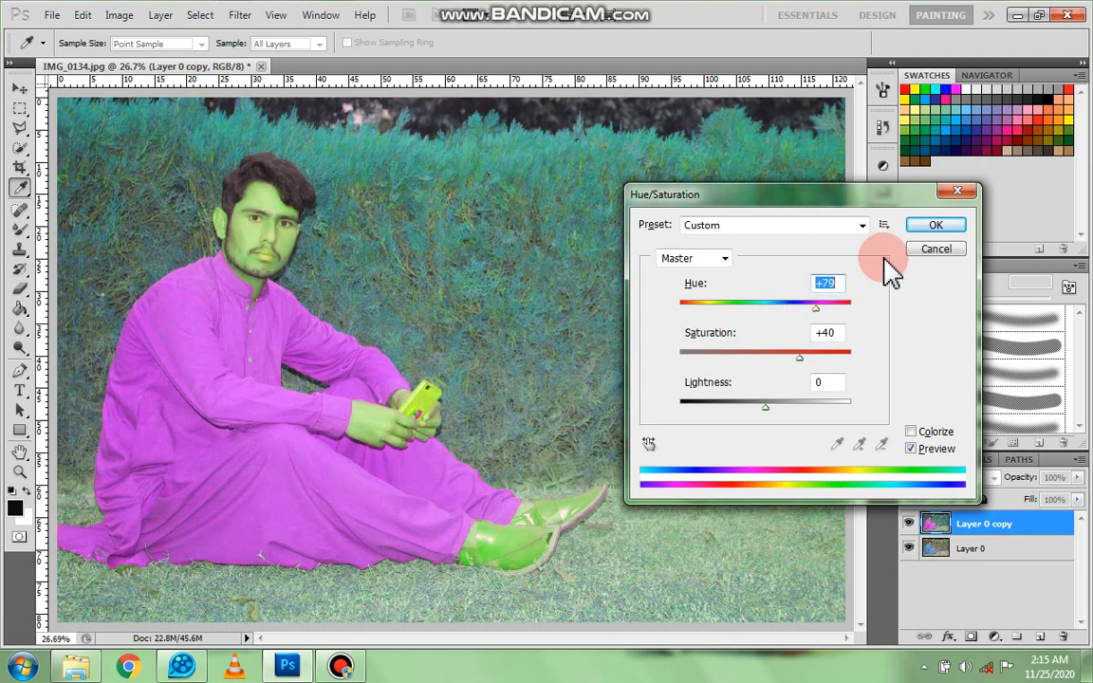
pyautogui.click(933, 227)
# Erase the recoloured layer over the man's face, collar and shirt front with a soft 246 px Eraser
pyautogui.press('z')
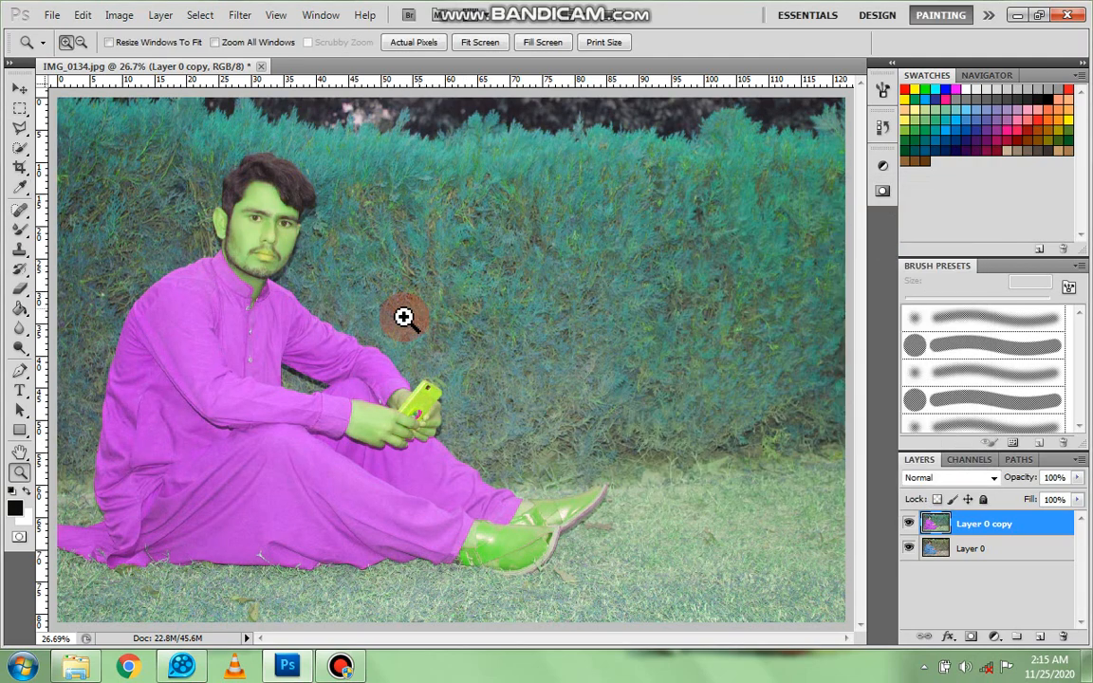
pyautogui.moveTo(19, 288); pyautogui.dragTo(76, 287)
pyautogui.moveTo(257, 228)
pyautogui.mouseDown()
pyautogui.moveTo(250, 265)
pyautogui.moveTo(239, 253)
pyautogui.moveTo(239, 311)
pyautogui.moveTo(220, 309)
pyautogui.moveTo(199, 365)
pyautogui.moveTo(212, 349)
pyautogui.moveTo(221, 375)
pyautogui.moveTo(240, 344)
pyautogui.moveTo(227, 310)
pyautogui.mouseUp()
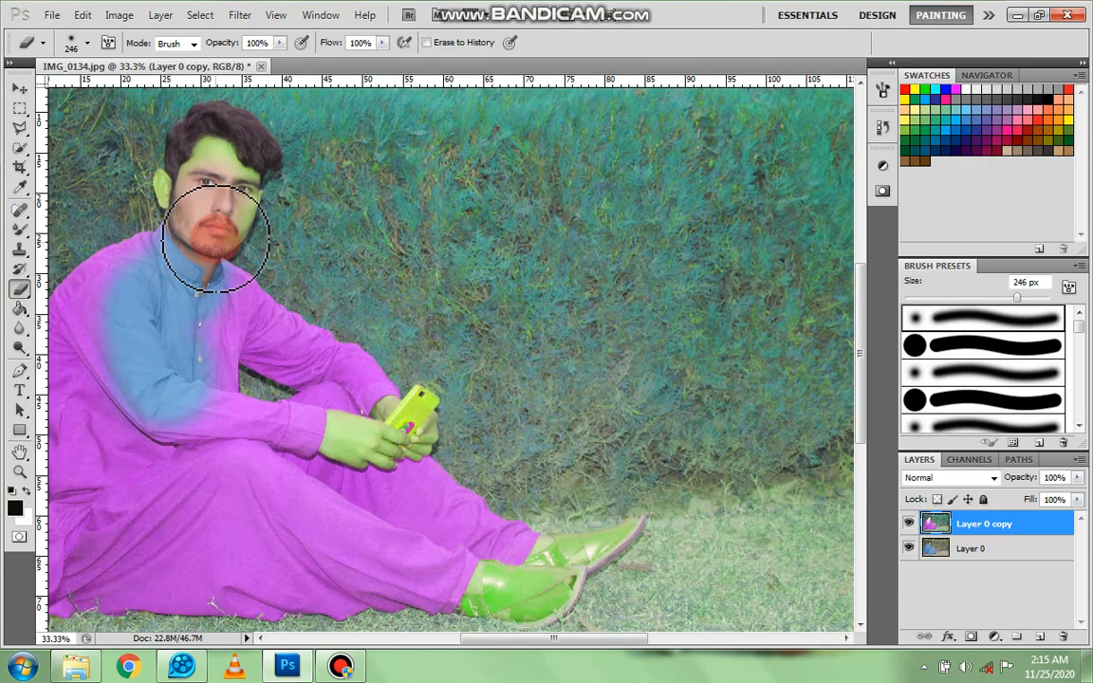
pyautogui.scroll(1, 216, 233)
pyautogui.moveTo(226, 207)
pyautogui.mouseDown()
pyautogui.moveTo(213, 256)
pyautogui.moveTo(211, 233)
pyautogui.moveTo(214, 242)
pyautogui.mouseUp()
# Set the Eraser size to 95 px and erase the remaining tint over the forehead and the sides of the face
pyautogui.rightClick(270, 279)
pyautogui.moveTo(378, 285); pyautogui.dragTo(354, 285)
pyautogui.click(264, 219)
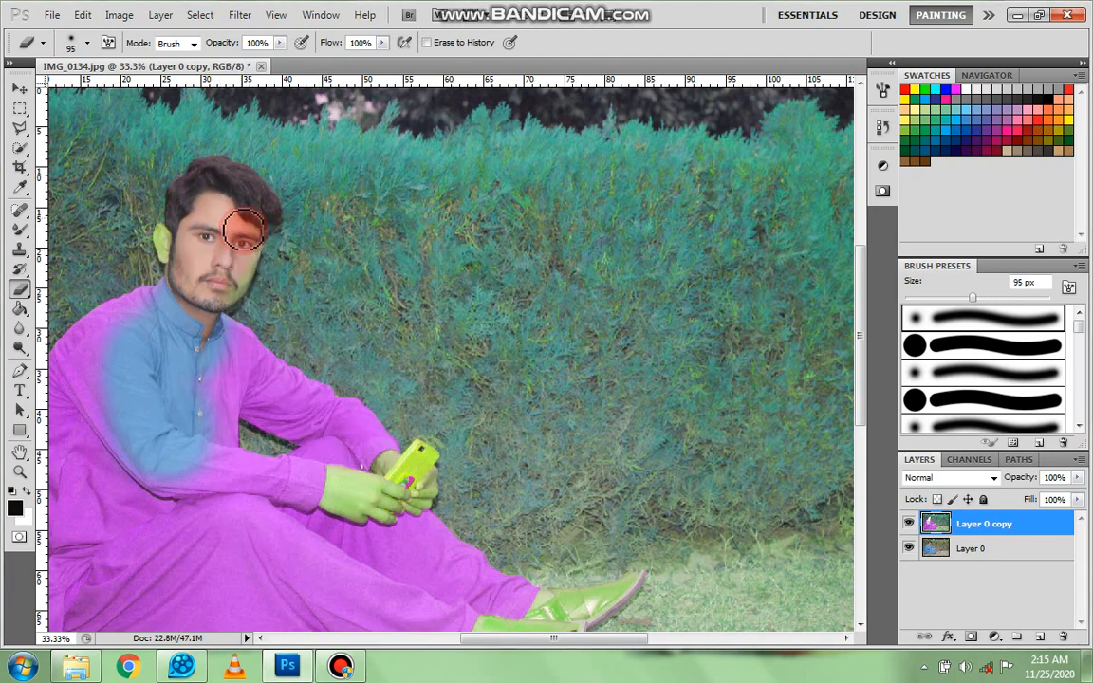
pyautogui.moveTo(232, 219)
pyautogui.mouseDown()
pyautogui.moveTo(226, 287)
pyautogui.moveTo(207, 282)
pyautogui.moveTo(197, 255)
pyautogui.moveTo(186, 269)
pyautogui.moveTo(201, 271)
pyautogui.moveTo(203, 288)
pyautogui.moveTo(224, 281)
pyautogui.moveTo(196, 327)
pyautogui.moveTo(180, 308)
pyautogui.moveTo(186, 212)
pyautogui.moveTo(236, 210)
pyautogui.moveTo(237, 197)
pyautogui.moveTo(256, 219)
pyautogui.moveTo(214, 176)
pyautogui.moveTo(195, 194)
pyautogui.moveTo(166, 228)
pyautogui.mouseUp()
# Set the Eraser size to 161 px and restore the original colour on the sleeves, near hand and upper knee
pyautogui.rightClick(152, 380)
pyautogui.moveTo(285, 416); pyautogui.dragTo(332, 420)
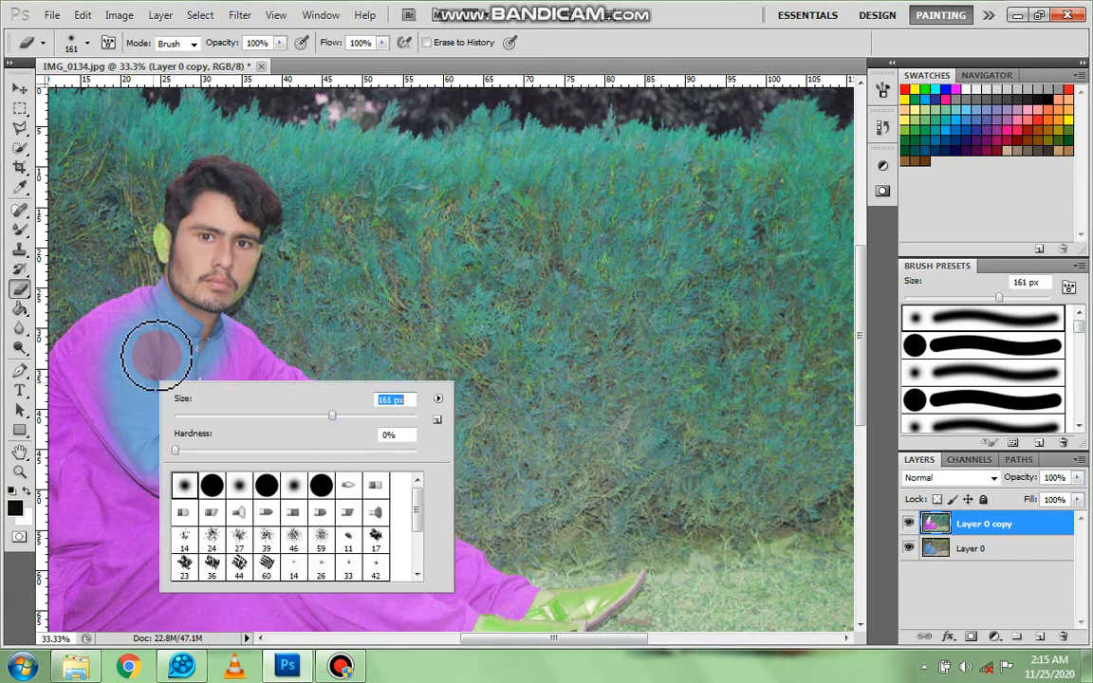
pyautogui.click(152, 356)
pyautogui.hotkey('ctrl', '-')
pyautogui.hotkey('ctrl', '-')
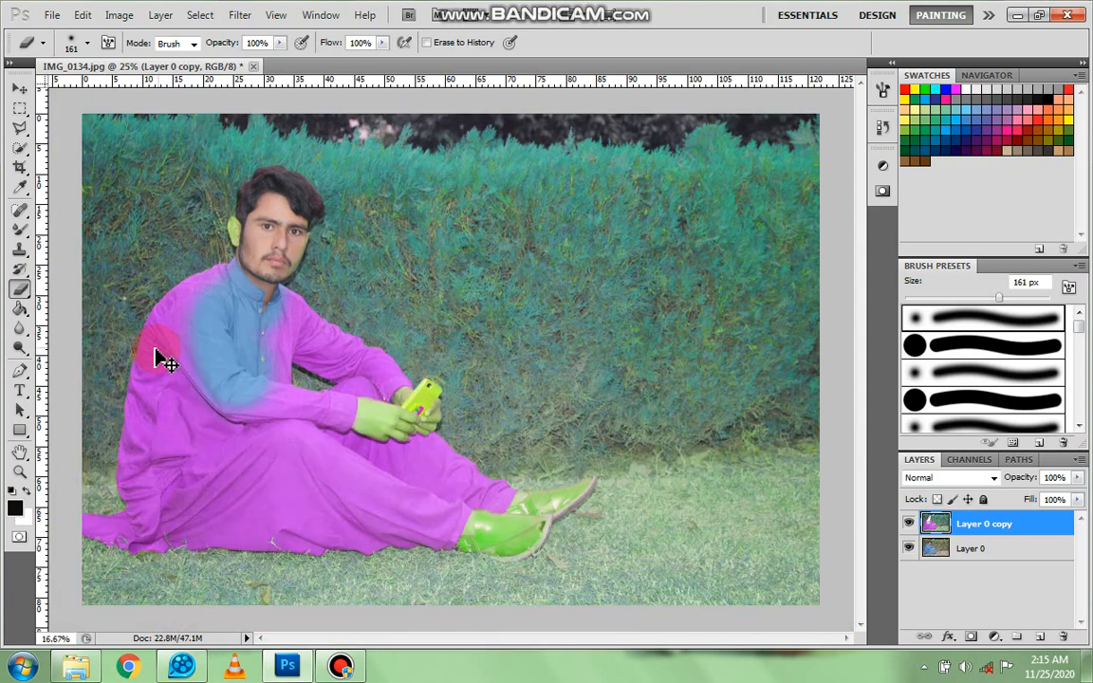
pyautogui.moveTo(294, 389)
pyautogui.mouseDown()
pyautogui.moveTo(318, 410)
pyautogui.moveTo(334, 339)
pyautogui.moveTo(360, 354)
pyautogui.moveTo(361, 335)
pyautogui.moveTo(394, 359)
pyautogui.moveTo(337, 380)
pyautogui.mouseUp()
# Set the Eraser size to 178 px and erase the purple tint from the back, lower shirt and trousers
pyautogui.rightClick(322, 422)
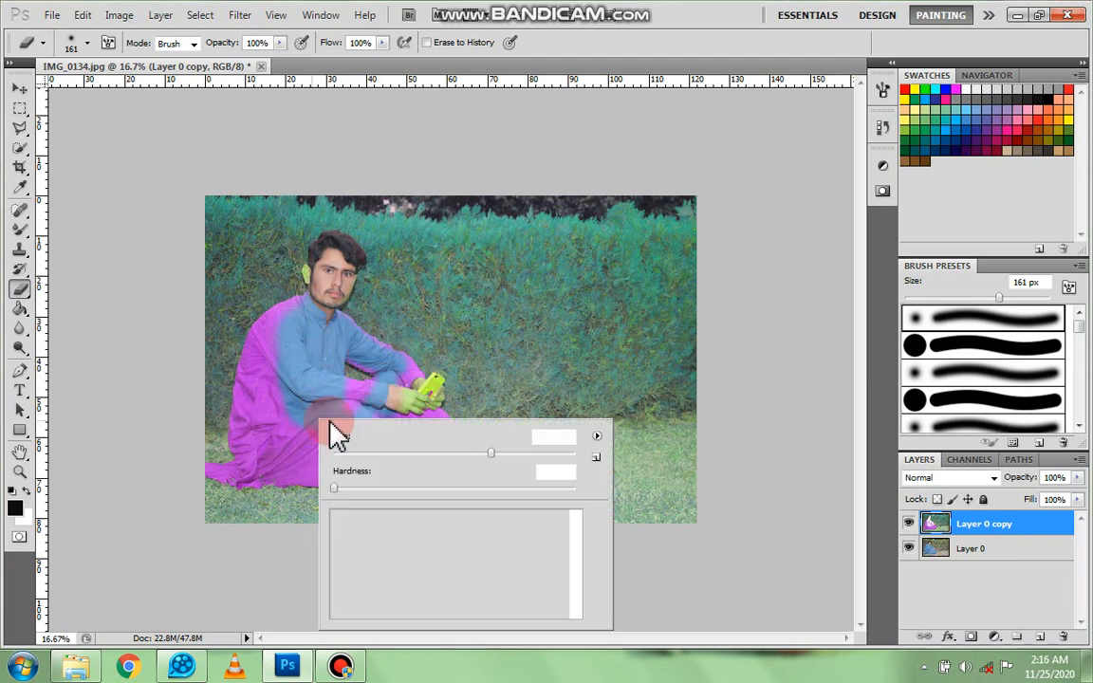
pyautogui.moveTo(493, 452)
pyautogui.mouseDown()
pyautogui.moveTo(480, 451)
pyautogui.moveTo(503, 452)
pyautogui.mouseUp()
pyautogui.click(283, 354)
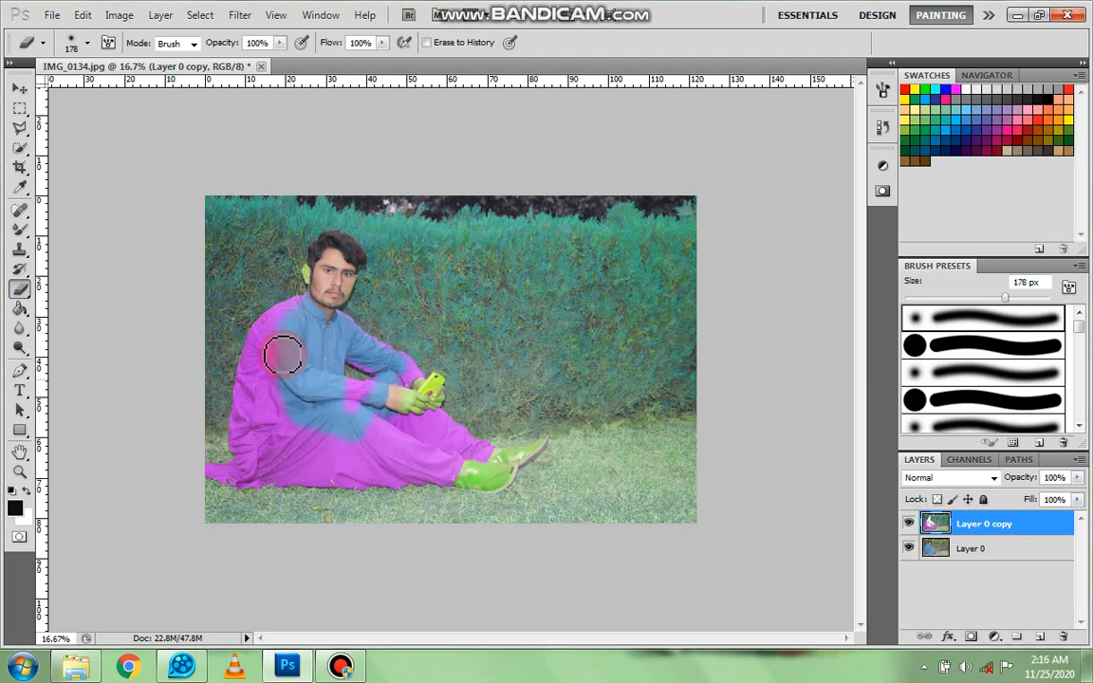
pyautogui.moveTo(268, 359)
pyautogui.mouseDown()
pyautogui.moveTo(302, 304)
pyautogui.moveTo(260, 360)
pyautogui.moveTo(277, 433)
pyautogui.moveTo(268, 445)
pyautogui.moveTo(290, 443)
pyautogui.moveTo(303, 427)
pyautogui.moveTo(282, 405)
pyautogui.moveTo(297, 423)
pyautogui.moveTo(373, 440)
pyautogui.moveTo(311, 446)
pyautogui.moveTo(327, 458)
pyautogui.moveTo(253, 457)
pyautogui.moveTo(358, 455)
pyautogui.moveTo(278, 472)
pyautogui.moveTo(375, 468)
pyautogui.moveTo(309, 475)
pyautogui.moveTo(362, 468)
pyautogui.moveTo(348, 448)
pyautogui.moveTo(400, 448)
pyautogui.moveTo(334, 403)
pyautogui.moveTo(389, 394)
pyautogui.moveTo(344, 391)
pyautogui.moveTo(372, 396)
pyautogui.moveTo(348, 387)
pyautogui.moveTo(361, 385)
pyautogui.moveTo(394, 444)
pyautogui.moveTo(456, 464)
pyautogui.moveTo(414, 459)
pyautogui.moveTo(471, 462)
pyautogui.moveTo(412, 430)
pyautogui.moveTo(462, 447)
pyautogui.moveTo(420, 408)
pyautogui.moveTo(429, 424)
pyautogui.moveTo(399, 419)
pyautogui.moveTo(396, 429)
pyautogui.moveTo(424, 396)
pyautogui.moveTo(418, 421)
pyautogui.moveTo(492, 461)
pyautogui.moveTo(447, 433)
pyautogui.moveTo(467, 444)
pyautogui.moveTo(441, 465)
pyautogui.moveTo(376, 471)
pyautogui.moveTo(441, 471)
pyautogui.moveTo(382, 469)
pyautogui.moveTo(392, 477)
pyautogui.moveTo(319, 488)
pyautogui.moveTo(449, 478)
pyautogui.moveTo(461, 474)
pyautogui.moveTo(271, 470)
pyautogui.moveTo(459, 478)
pyautogui.moveTo(311, 465)
pyautogui.moveTo(269, 471)
pyautogui.moveTo(249, 424)
pyautogui.moveTo(247, 377)
pyautogui.moveTo(274, 329)
pyautogui.moveTo(225, 458)
pyautogui.moveTo(238, 468)
pyautogui.moveTo(163, 444)
pyautogui.moveTo(215, 415)
pyautogui.moveTo(178, 422)
pyautogui.moveTo(488, 366)
pyautogui.moveTo(427, 349)
pyautogui.moveTo(419, 432)
pyautogui.moveTo(439, 280)
pyautogui.moveTo(469, 220)
pyautogui.mouseUp()
# Set the Eraser size to 61 px and erase the purple fringe along the man's back shoulder
pyautogui.hotkey('ctrl', '+')
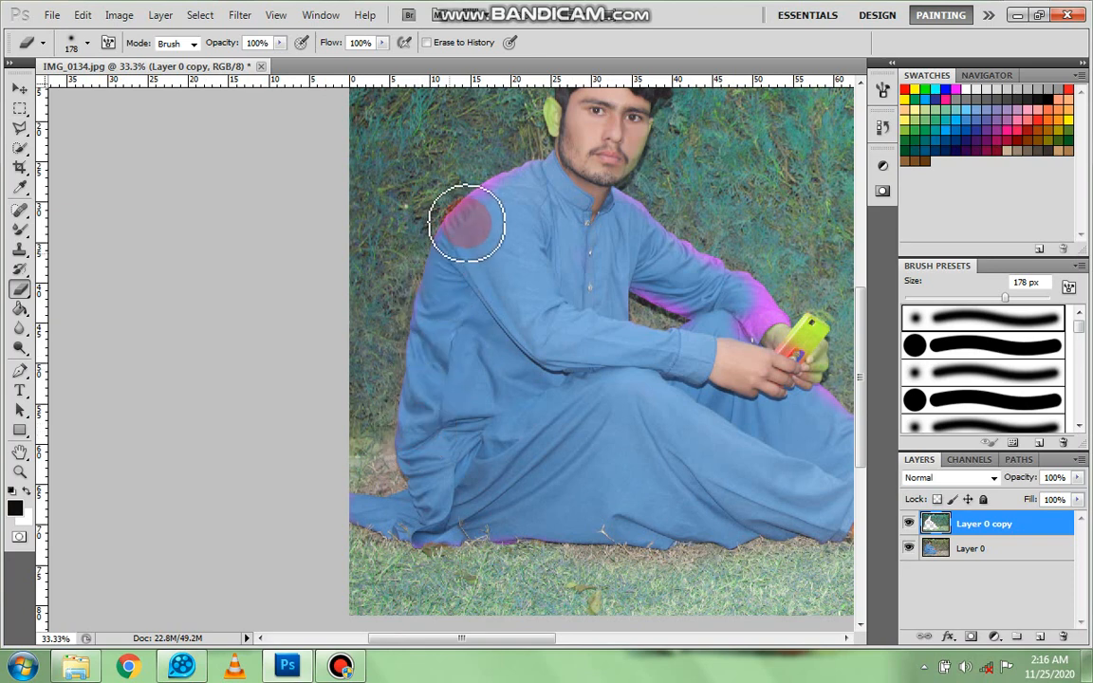
pyautogui.rightClick(472, 244)
pyautogui.moveTo(568, 275); pyautogui.dragTo(561, 277)
pyautogui.click(474, 209)
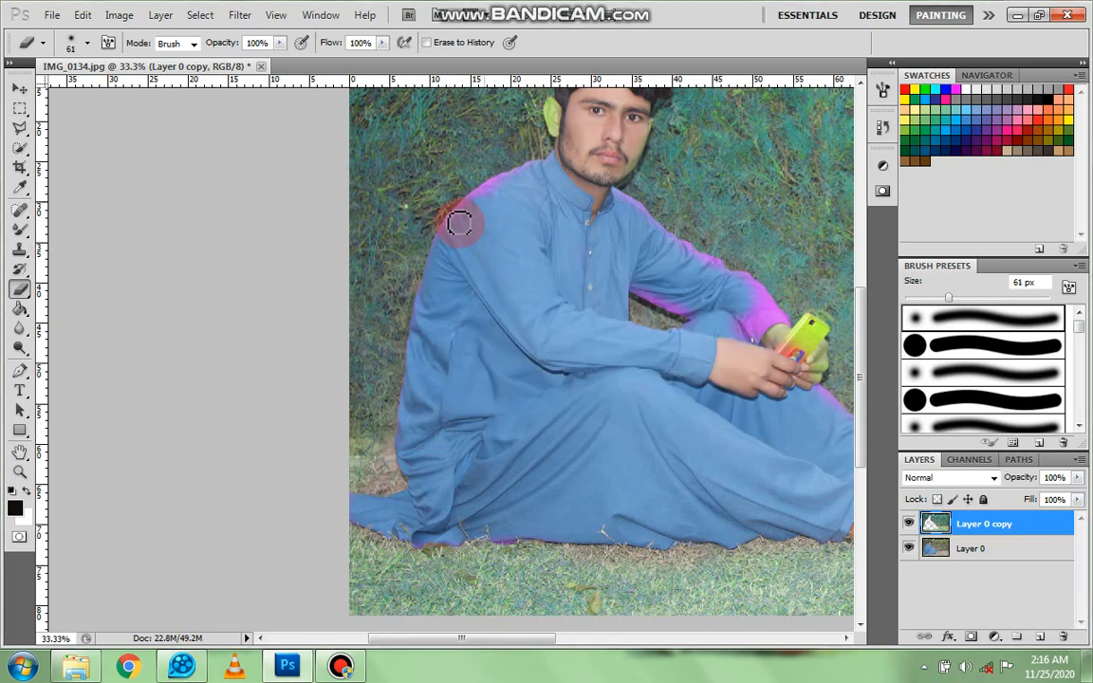
pyautogui.moveTo(457, 224)
pyautogui.mouseDown()
pyautogui.moveTo(500, 183)
pyautogui.moveTo(490, 193)
pyautogui.mouseUp()
pyautogui.moveTo(506, 183); pyautogui.dragTo(470, 194)
# Set the Eraser size to 69 px and erase the tint under the far sleeve and over the phone and both shoes
pyautogui.rightClick(598, 255)
pyautogui.click(430, 347)
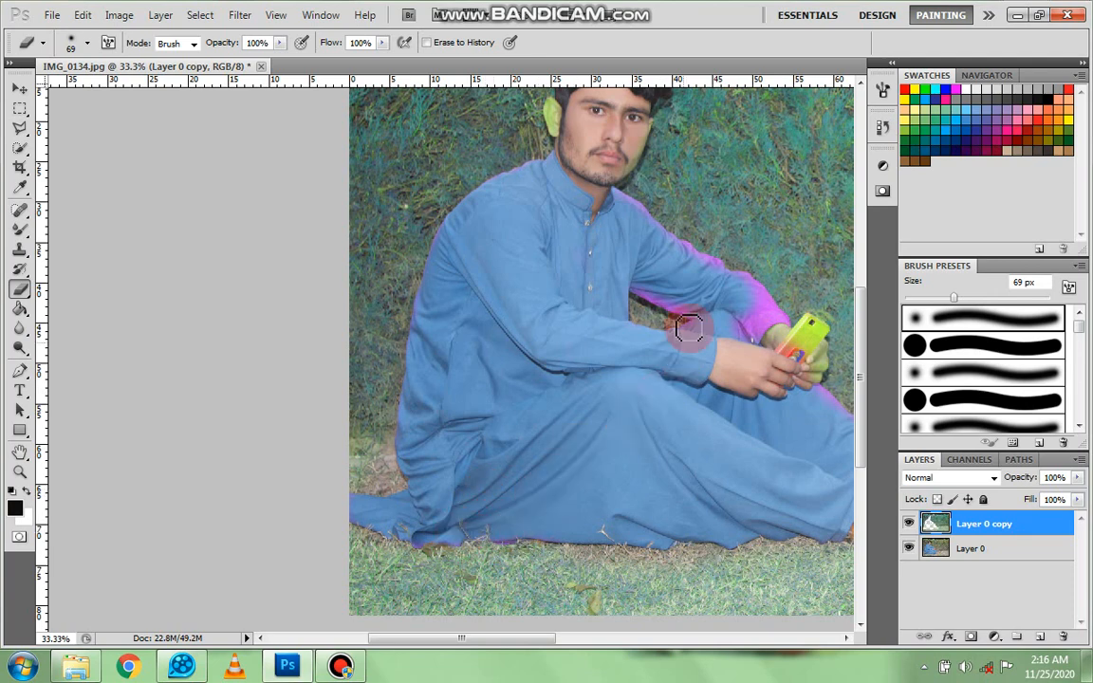
pyautogui.moveTo(721, 323)
pyautogui.mouseDown()
pyautogui.moveTo(769, 357)
pyautogui.moveTo(805, 326)
pyautogui.moveTo(818, 333)
pyautogui.moveTo(809, 352)
pyautogui.moveTo(816, 324)
pyautogui.moveTo(801, 348)
pyautogui.moveTo(822, 329)
pyautogui.moveTo(814, 320)
pyautogui.moveTo(801, 327)
pyautogui.moveTo(813, 368)
pyautogui.moveTo(671, 386)
pyautogui.moveTo(710, 378)
pyautogui.moveTo(698, 376)
pyautogui.moveTo(700, 405)
pyautogui.moveTo(696, 382)
pyautogui.moveTo(716, 419)
pyautogui.moveTo(812, 489)
pyautogui.mouseUp()
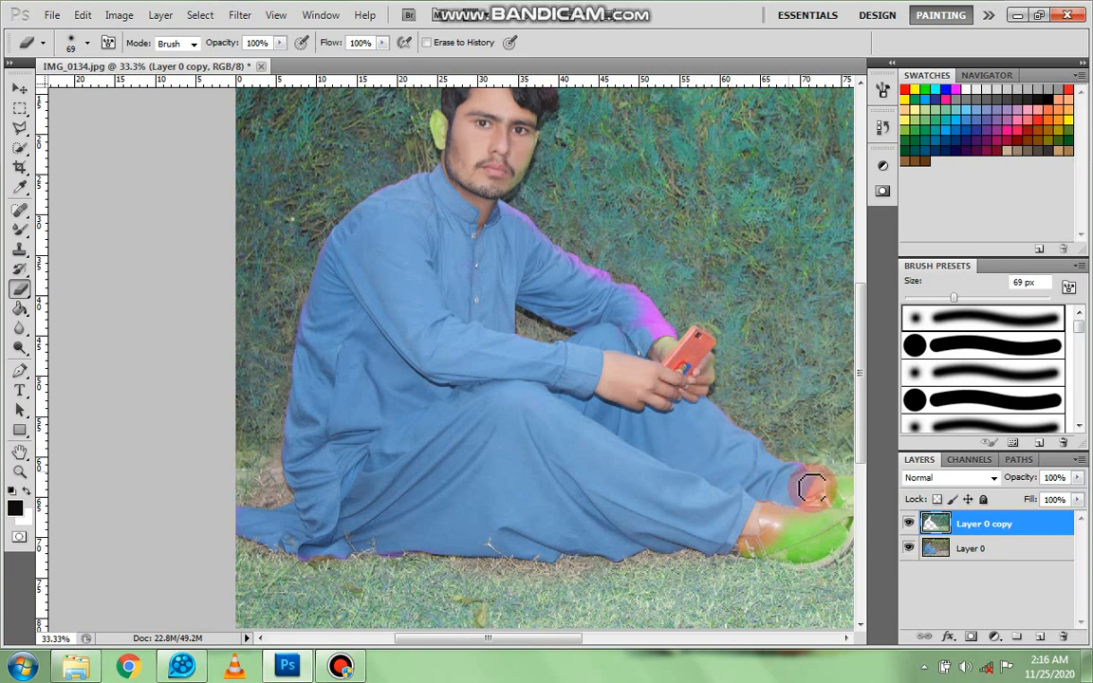
pyautogui.moveTo(672, 452); pyautogui.dragTo(458, 334)
pyautogui.moveTo(578, 396)
pyautogui.mouseDown()
pyautogui.moveTo(620, 403)
pyautogui.moveTo(628, 389)
pyautogui.moveTo(560, 405)
pyautogui.moveTo(640, 398)
pyautogui.moveTo(578, 433)
pyautogui.moveTo(622, 423)
pyautogui.moveTo(571, 435)
pyautogui.moveTo(610, 425)
pyautogui.moveTo(586, 440)
pyautogui.moveTo(613, 430)
pyautogui.moveTo(512, 430)
pyautogui.moveTo(551, 427)
pyautogui.moveTo(648, 362)
pyautogui.moveTo(594, 382)
pyautogui.moveTo(695, 348)
pyautogui.moveTo(668, 377)
pyautogui.moveTo(616, 373)
pyautogui.moveTo(655, 361)
pyautogui.mouseUp()
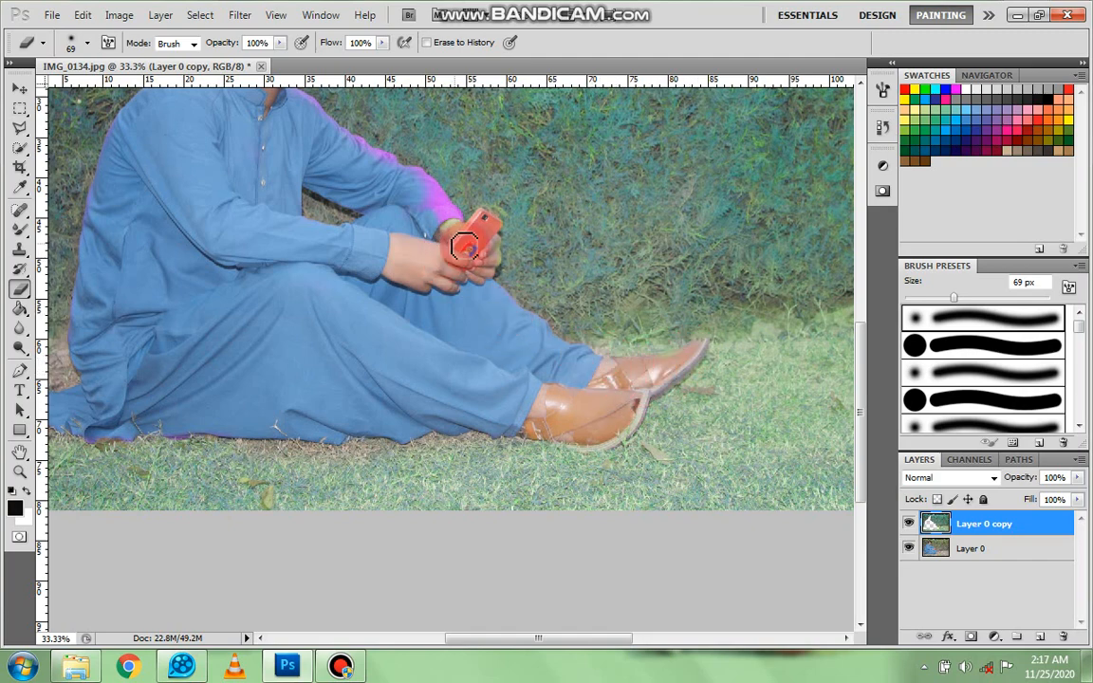
# Erase the remaining tint from the far hand, the far sleeve's outer edge and the ear
pyautogui.moveTo(466, 247)
pyautogui.mouseDown()
pyautogui.moveTo(418, 184)
pyautogui.moveTo(453, 213)
pyautogui.moveTo(418, 177)
pyautogui.moveTo(386, 186)
pyautogui.moveTo(399, 335)
pyautogui.moveTo(334, 259)
pyautogui.moveTo(445, 305)
pyautogui.moveTo(478, 358)
pyautogui.moveTo(489, 354)
pyautogui.moveTo(381, 320)
pyautogui.moveTo(305, 224)
pyautogui.mouseUp()
pyautogui.scroll(2, 285, 202)
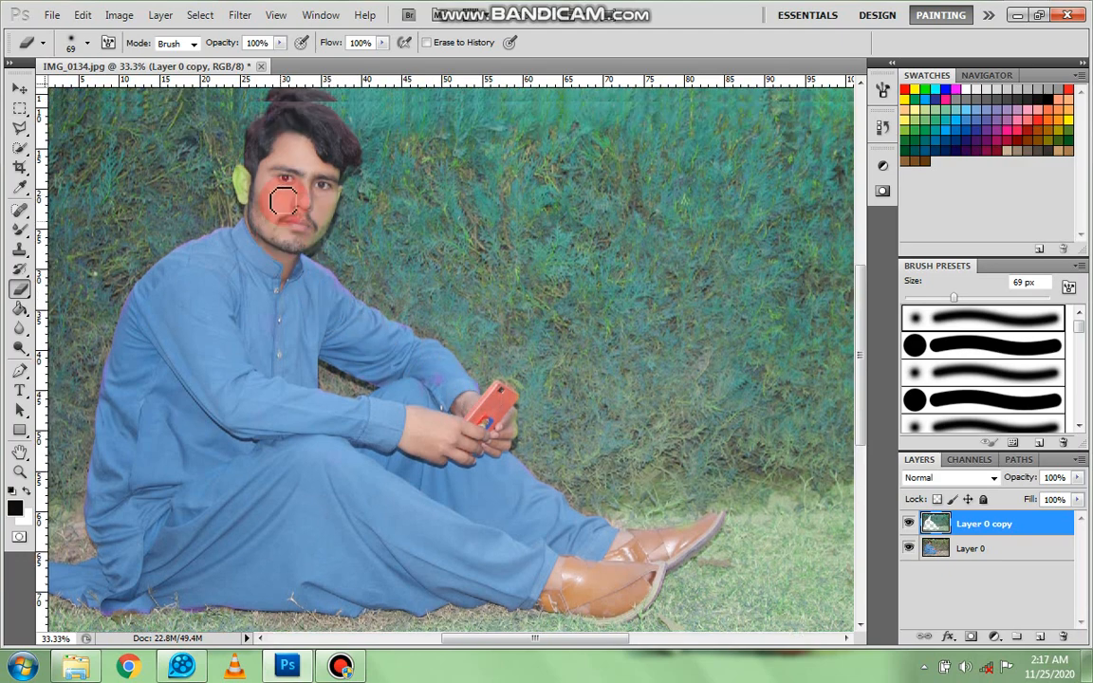
pyautogui.moveTo(242, 216)
pyautogui.mouseDown()
pyautogui.moveTo(249, 253)
pyautogui.moveTo(238, 221)
pyautogui.mouseUp()
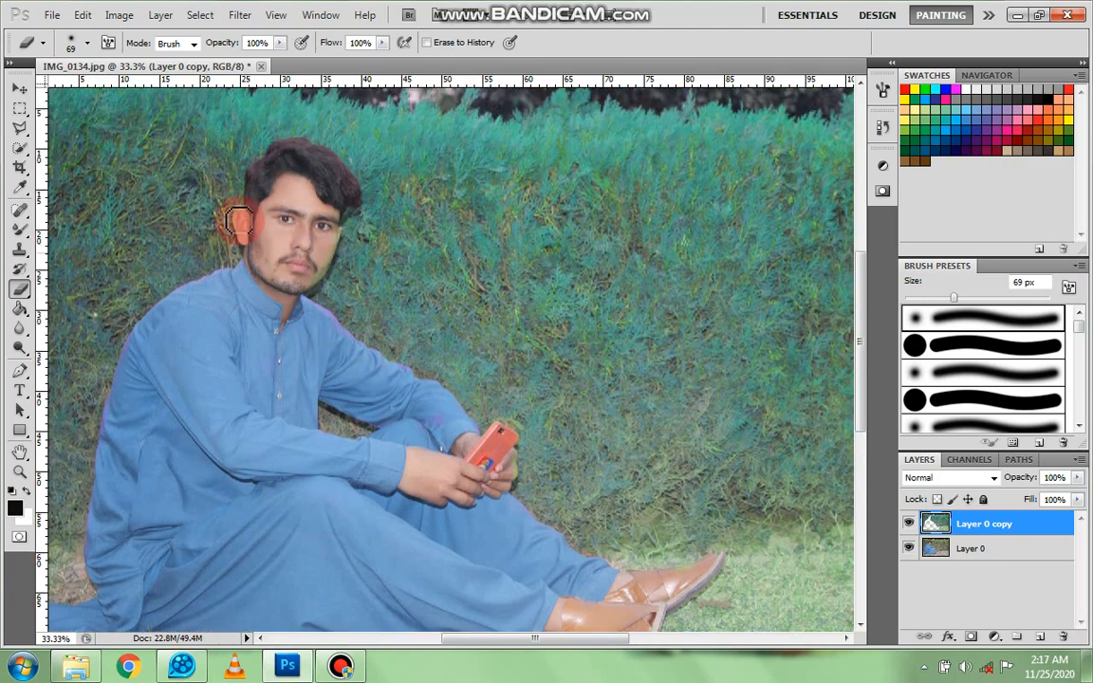
# Set the Eraser size to 75 px and erase the tint over the hair and along the outline of the shirt
pyautogui.scroll(1, 288, 185)
pyautogui.rightClick(302, 220)
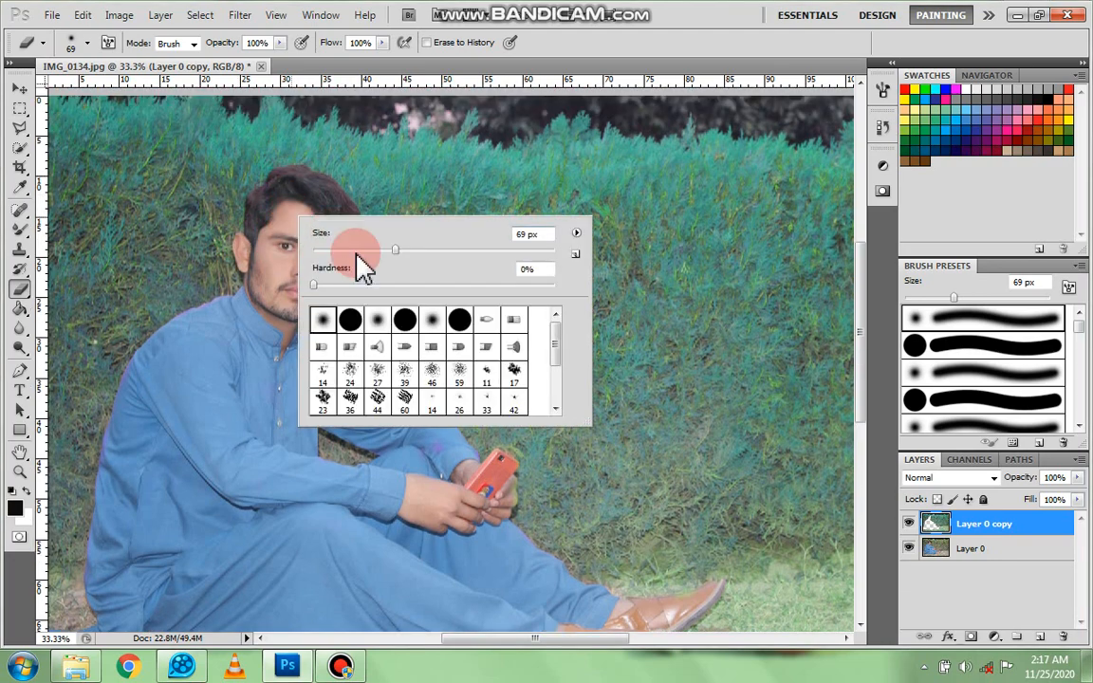
pyautogui.moveTo(289, 190); pyautogui.dragTo(331, 222)
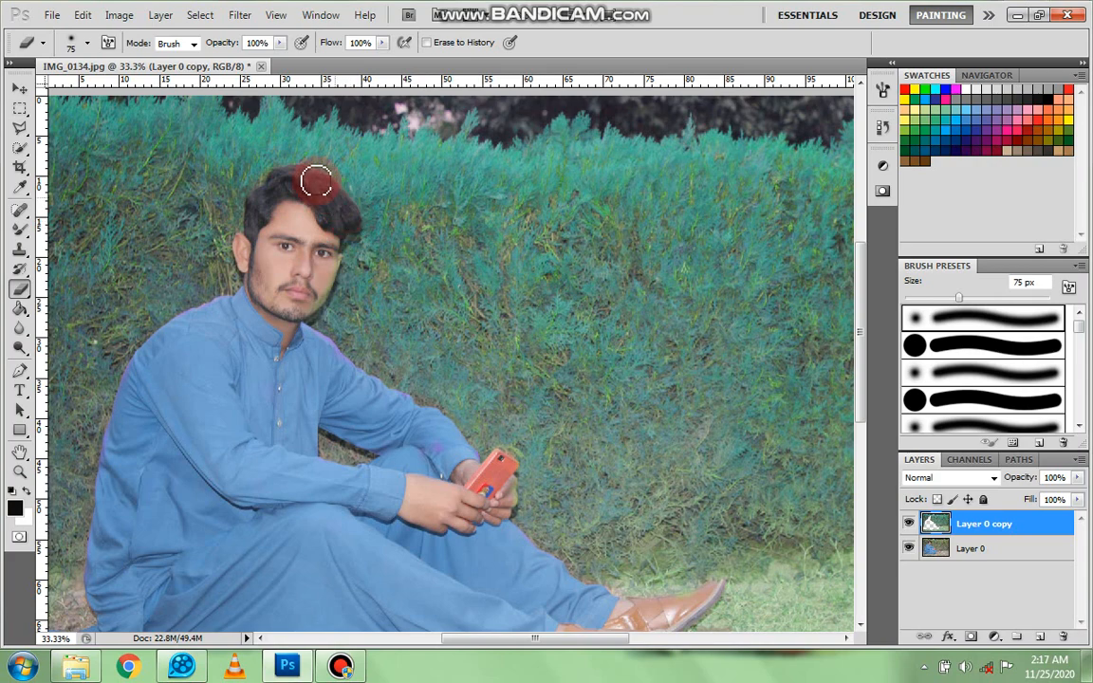
pyautogui.moveTo(306, 215)
pyautogui.mouseDown()
pyautogui.moveTo(278, 277)
pyautogui.moveTo(252, 291)
pyautogui.moveTo(262, 326)
pyautogui.moveTo(308, 339)
pyautogui.moveTo(387, 396)
pyautogui.moveTo(178, 356)
pyautogui.moveTo(203, 312)
pyautogui.moveTo(224, 307)
pyautogui.moveTo(176, 337)
pyautogui.moveTo(112, 457)
pyautogui.moveTo(132, 371)
pyautogui.moveTo(349, 482)
pyautogui.moveTo(177, 384)
pyautogui.moveTo(193, 260)
pyautogui.moveTo(223, 246)
pyautogui.moveTo(154, 280)
pyautogui.moveTo(122, 352)
pyautogui.moveTo(106, 438)
pyautogui.moveTo(122, 350)
pyautogui.moveTo(129, 384)
pyautogui.moveTo(110, 428)
pyautogui.moveTo(87, 433)
pyautogui.moveTo(90, 463)
pyautogui.moveTo(125, 472)
pyautogui.moveTo(151, 516)
pyautogui.moveTo(203, 532)
pyautogui.moveTo(91, 515)
pyautogui.mouseUp()
pyautogui.scroll(-1, 196, 268)
pyautogui.scroll(-2, 116, 379)
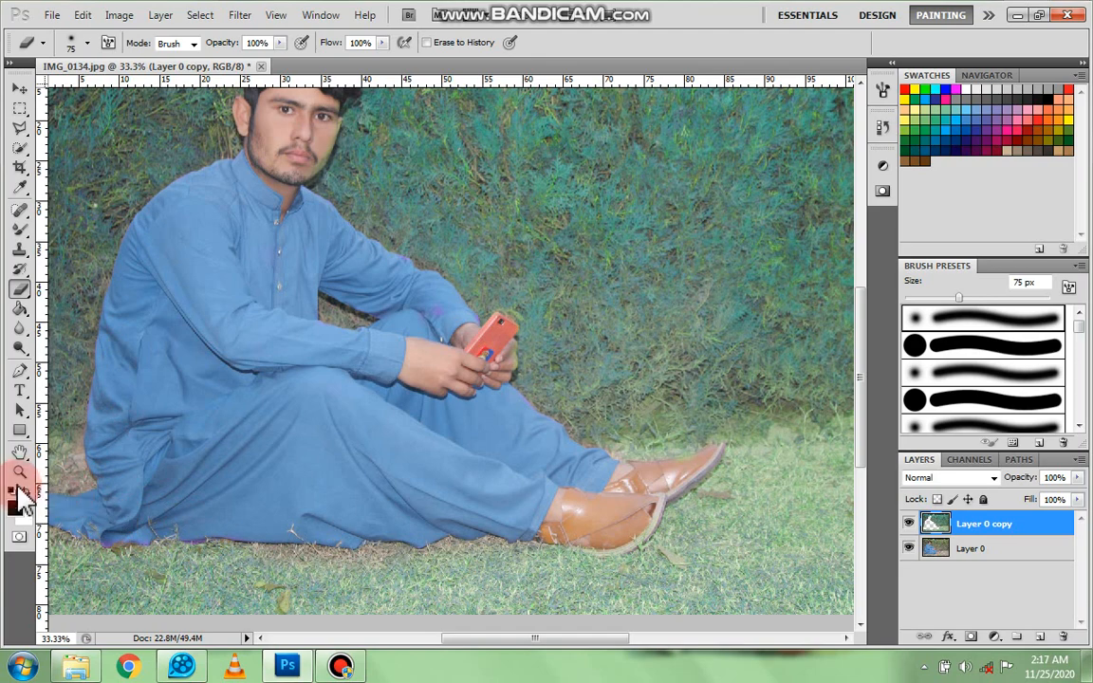
# Erase the last traces of tint over the face and the front of the hair with the 75 px Eraser
pyautogui.click(19, 471)
pyautogui.rightClick(239, 400)
pyautogui.click(251, 407)
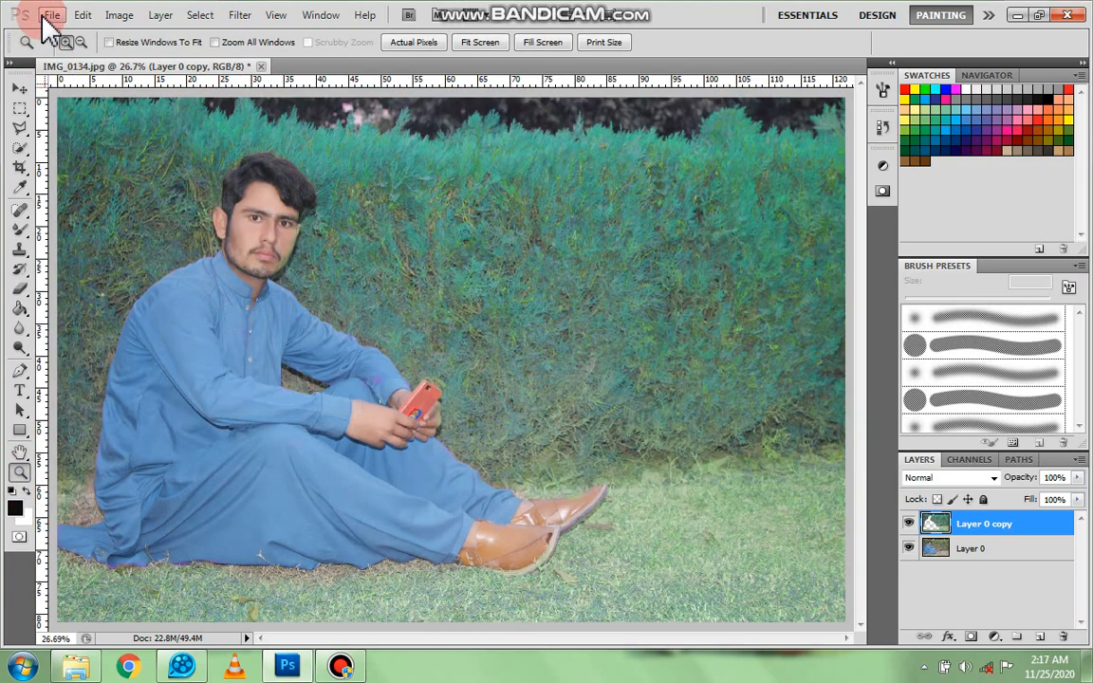
pyautogui.click(297, 250)
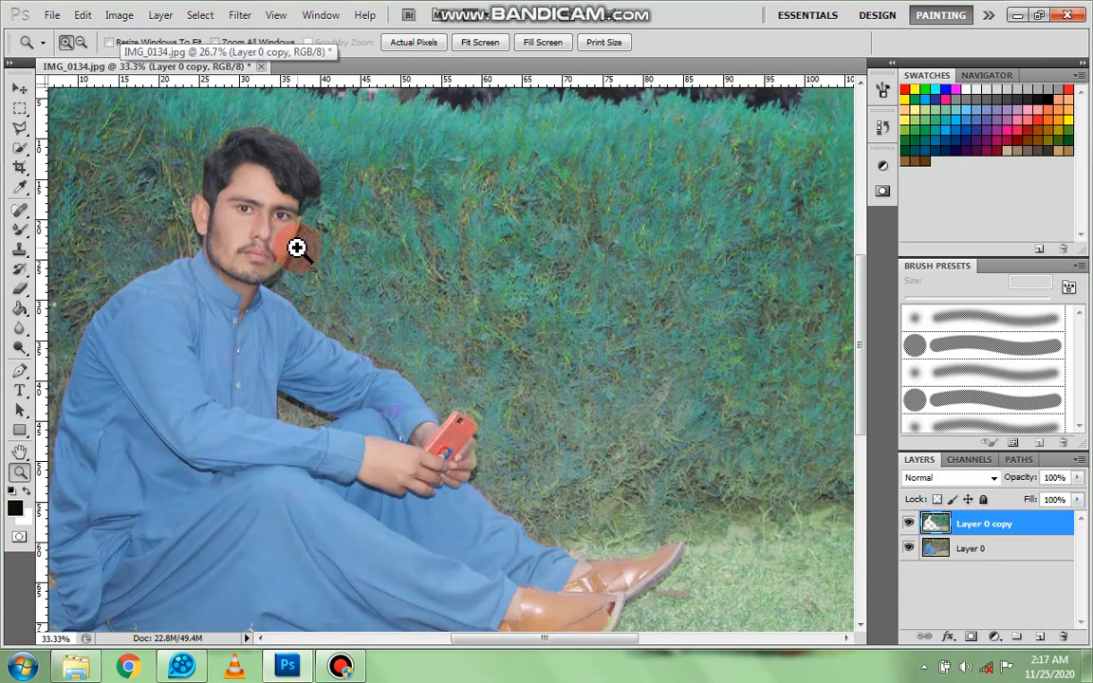
pyautogui.click(210, 252)
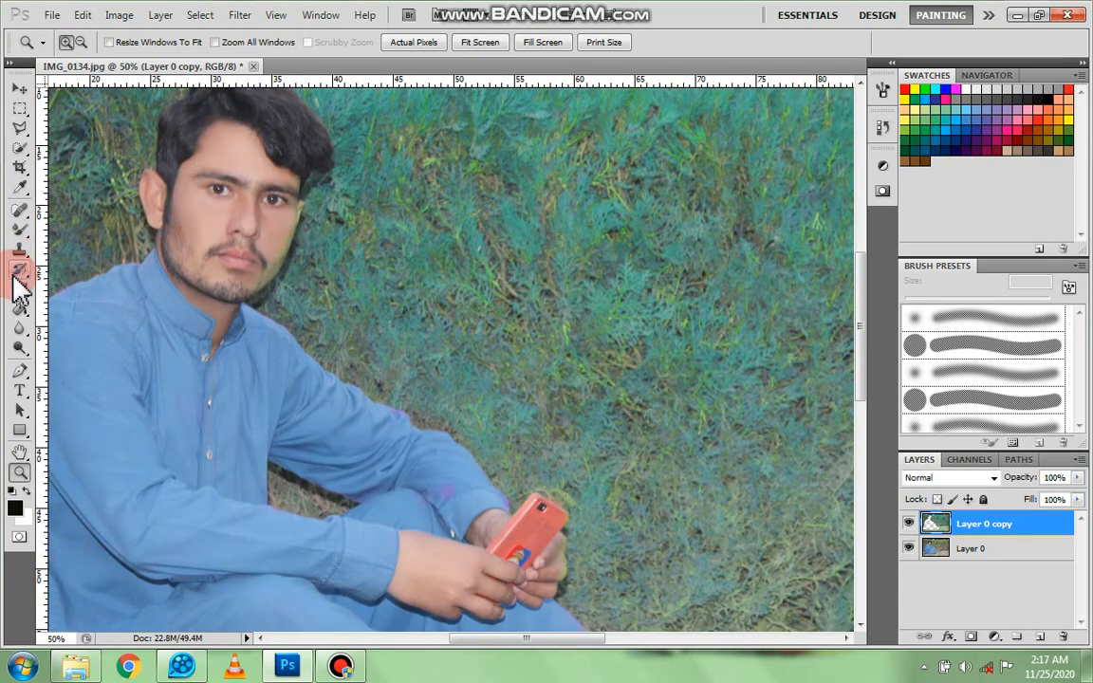
pyautogui.moveTo(22, 298); pyautogui.dragTo(72, 283)
pyautogui.moveTo(248, 239)
pyautogui.mouseDown()
pyautogui.moveTo(246, 274)
pyautogui.moveTo(281, 226)
pyautogui.moveTo(278, 235)
pyautogui.moveTo(280, 214)
pyautogui.moveTo(264, 256)
pyautogui.moveTo(276, 142)
pyautogui.mouseUp()
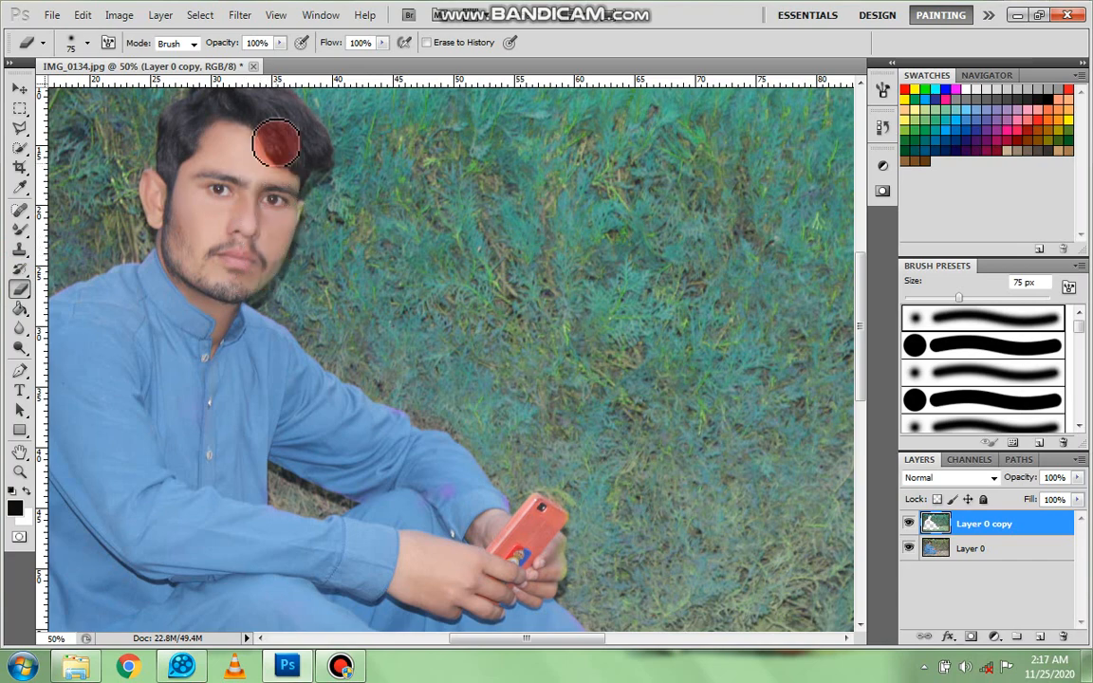
pyautogui.scroll(2, 266, 142)
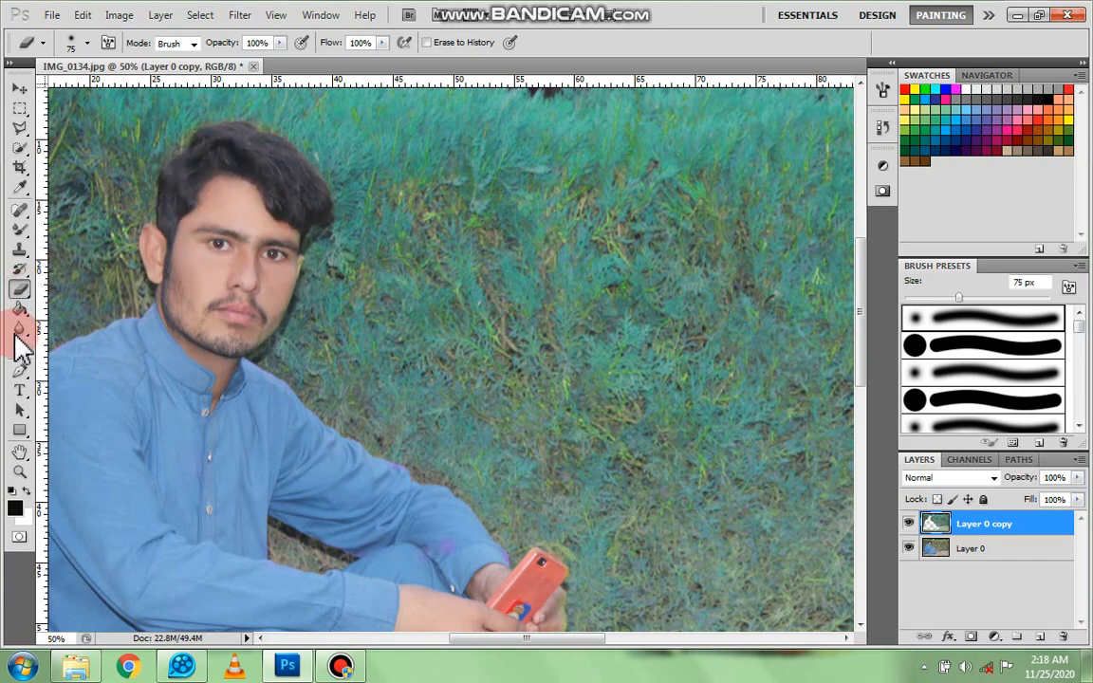
# Save the retouched portrait in the hh folder as JPEG file IMG_013477.jpg, with quality 8 (High) and Baseline ("Standard") format
pyautogui.click(19, 472)
pyautogui.rightClick(254, 339)
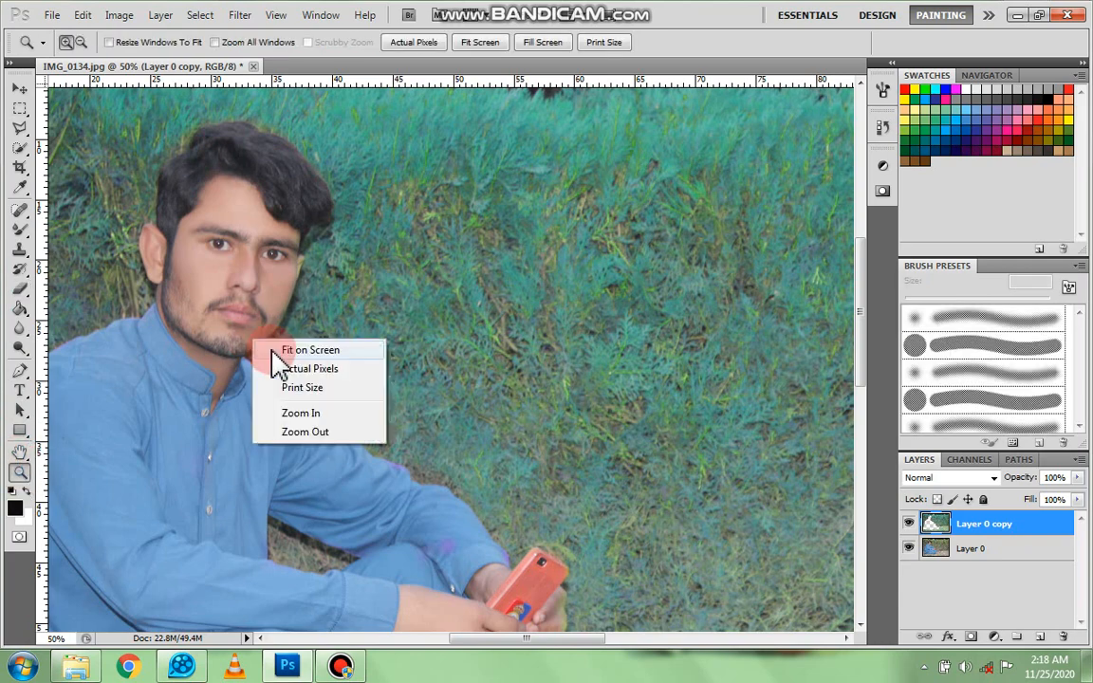
pyautogui.click(285, 347)
pyautogui.click(50, 15)
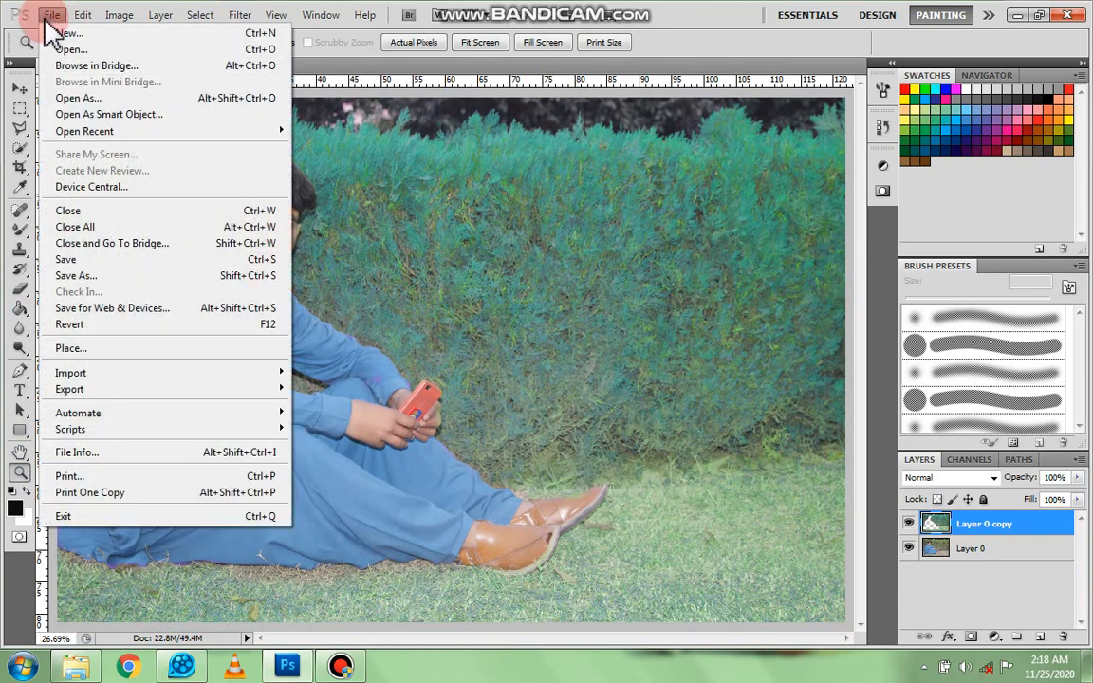
pyautogui.click(67, 261)
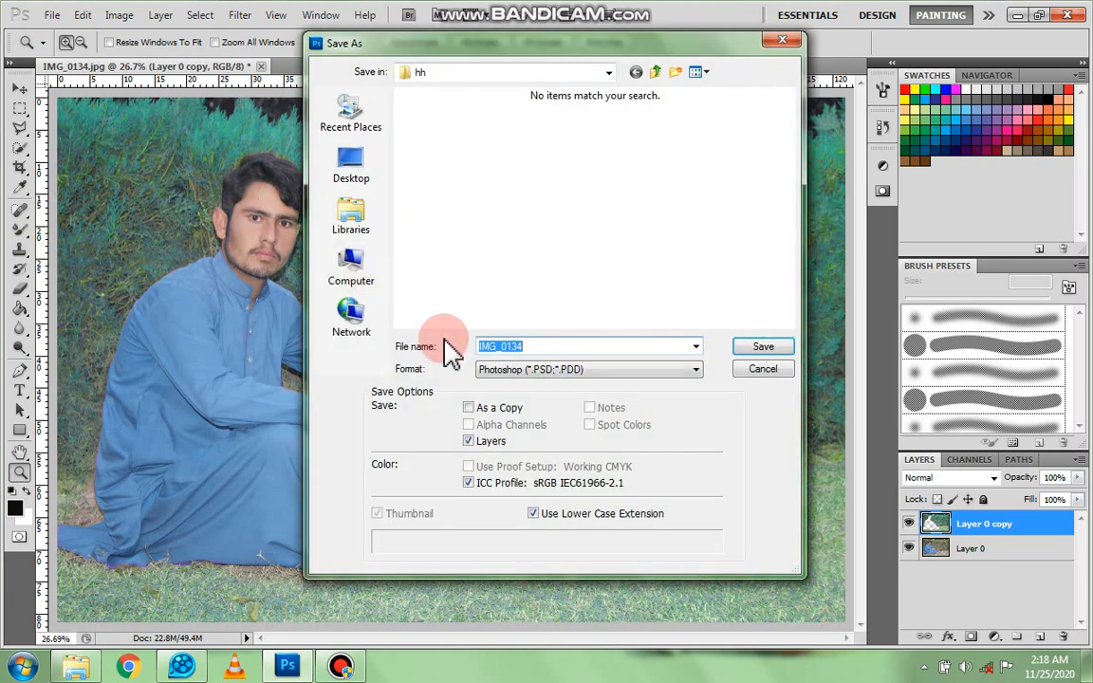
pyautogui.moveTo(440, 344); pyautogui.dragTo(522, 350)
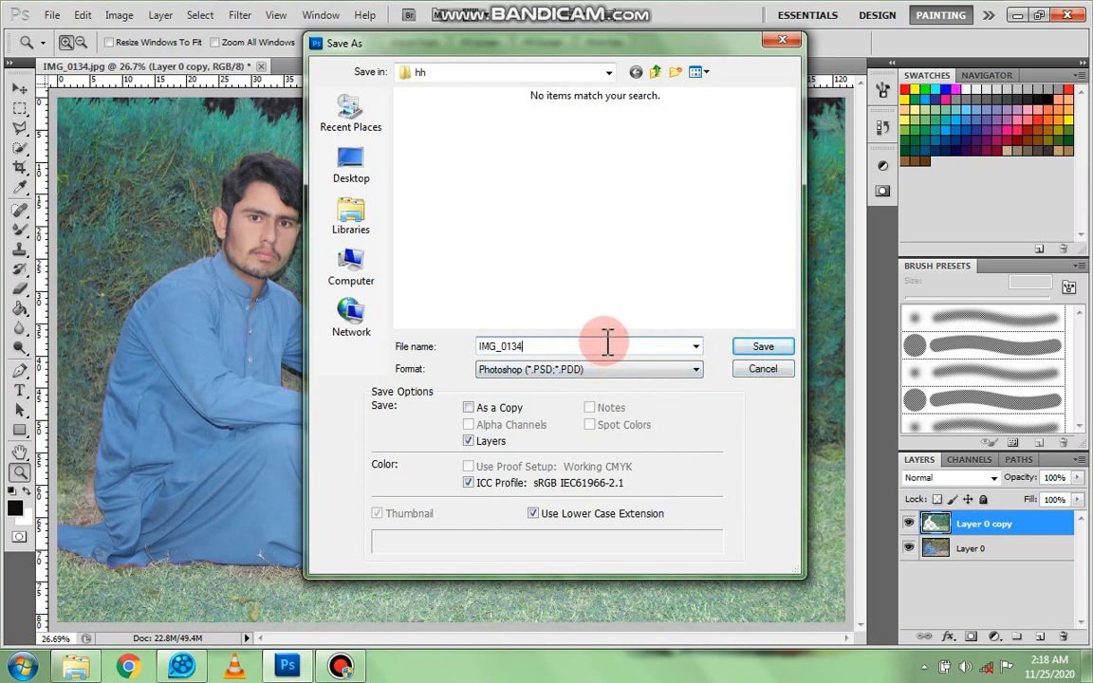
pyautogui.write('77')
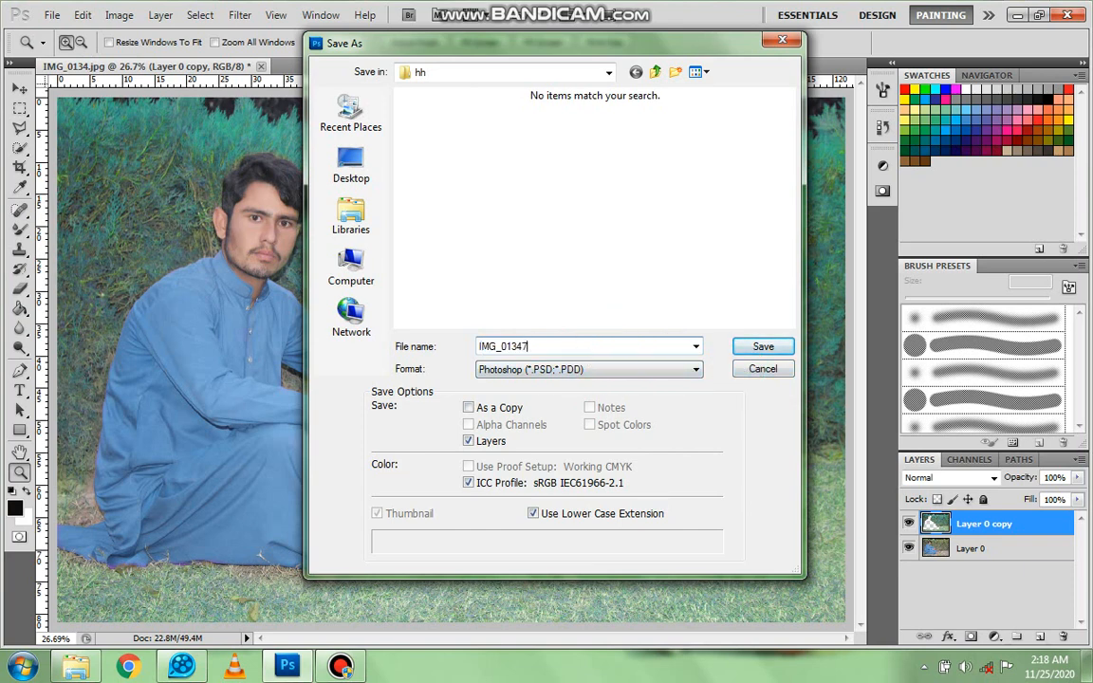
pyautogui.click(575, 373)
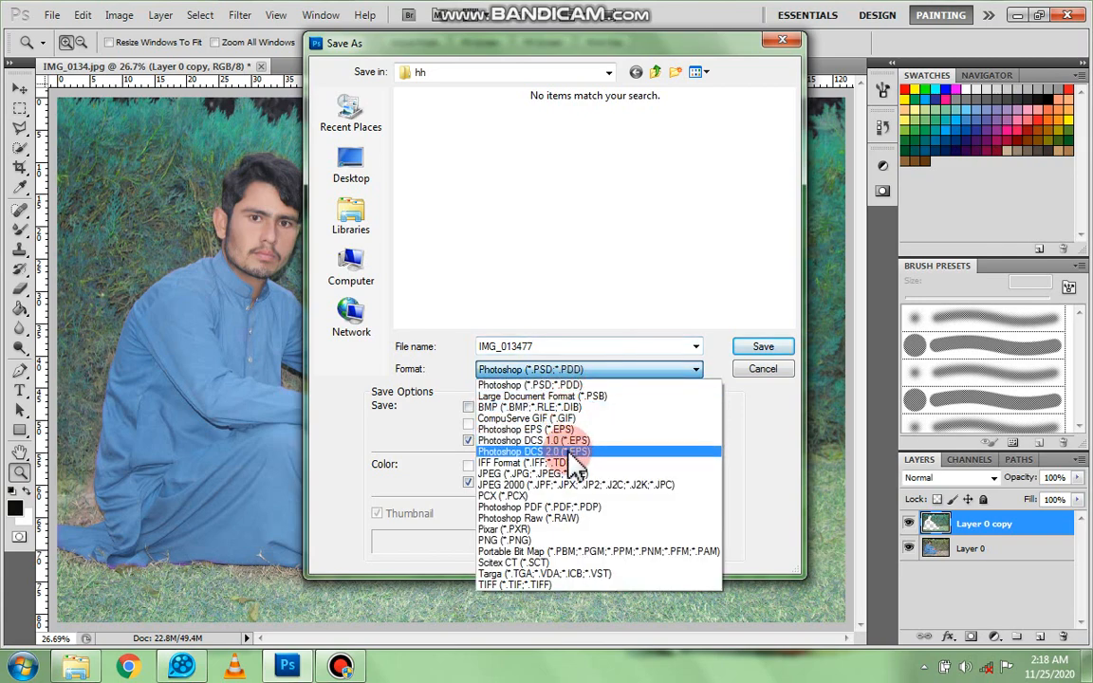
pyautogui.click(561, 474)
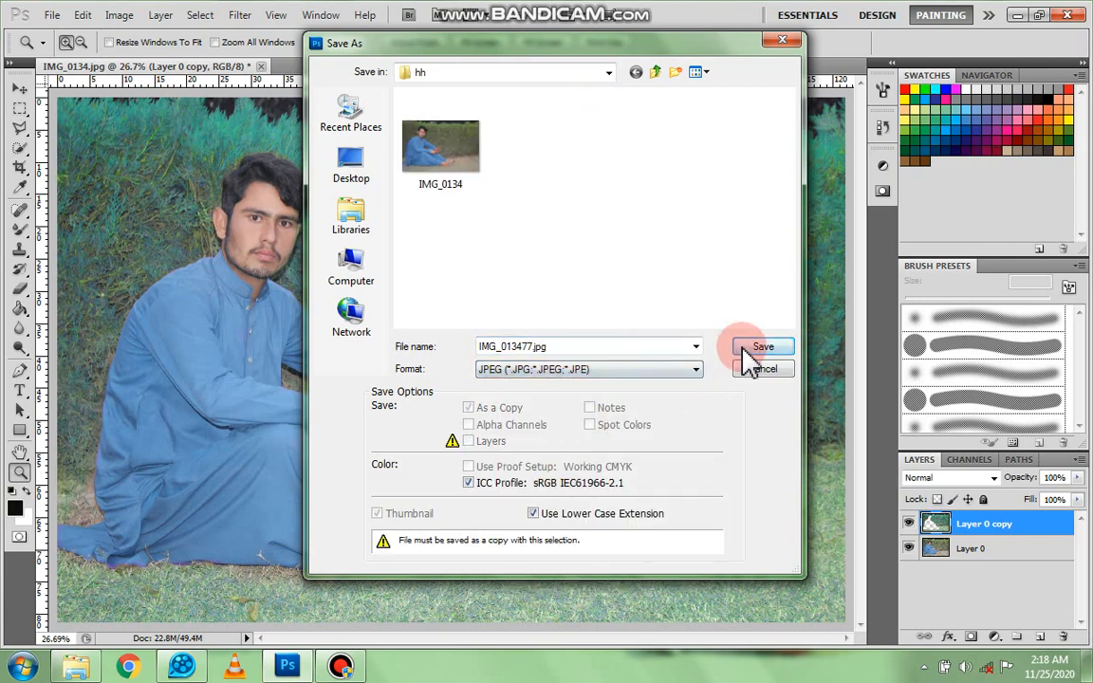
pyautogui.click(747, 349)
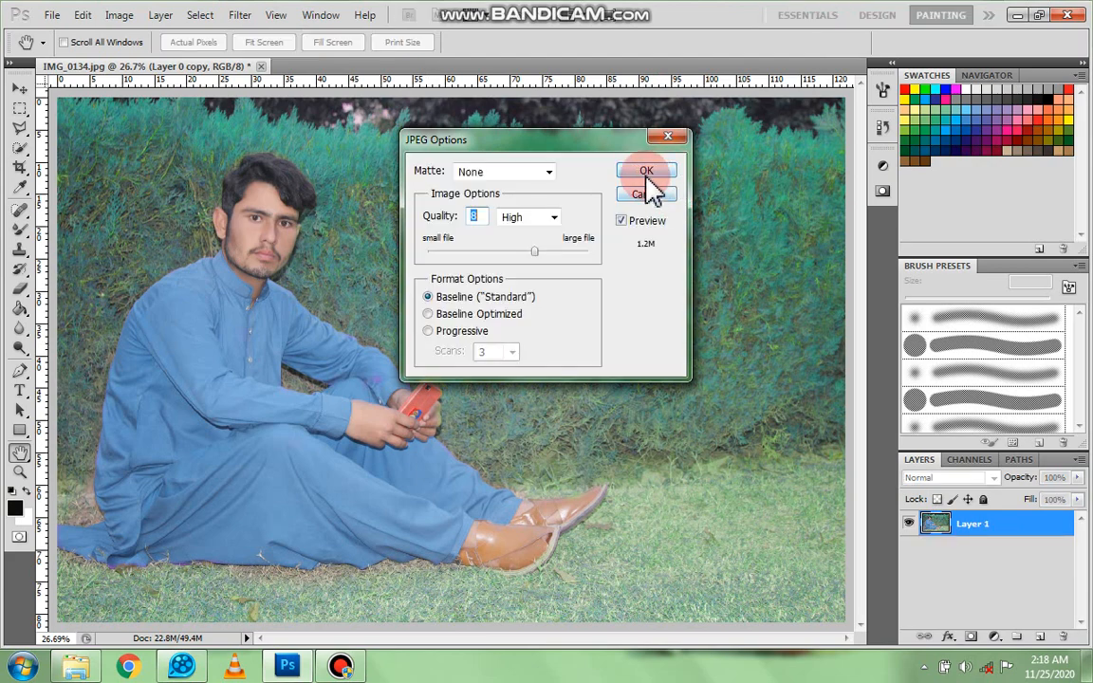
pyautogui.click(646, 174)
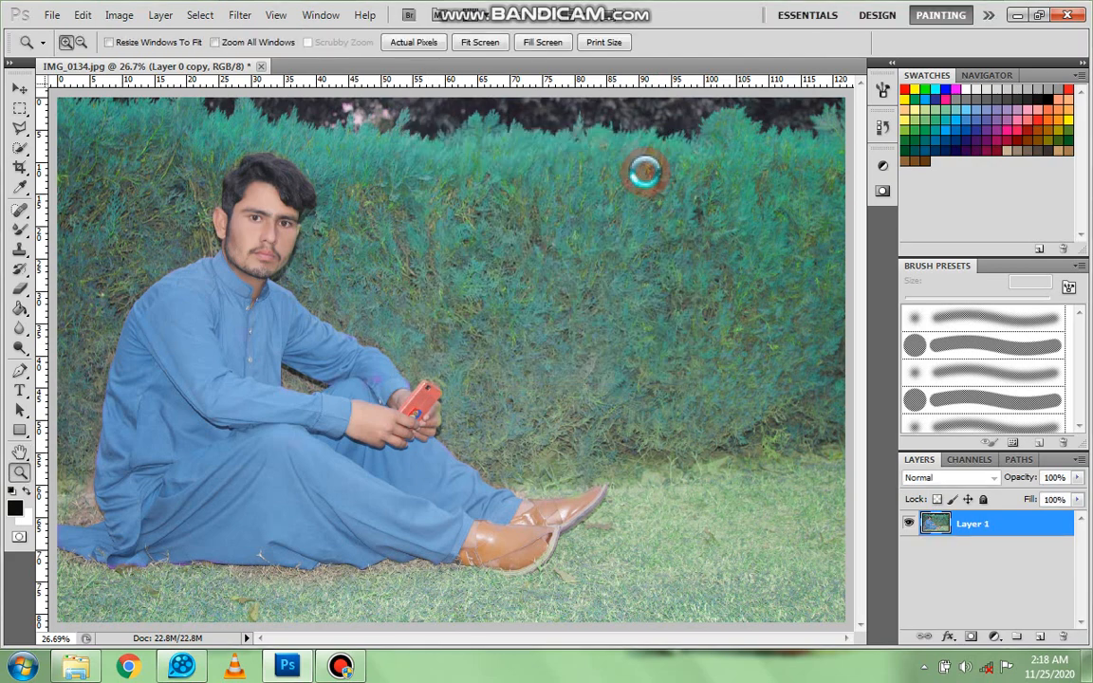